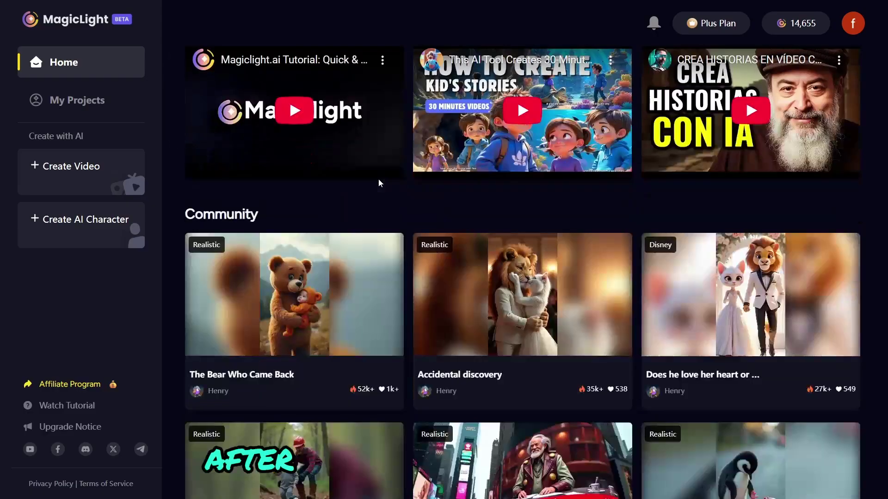
scroll(451, 354, "down", 8)
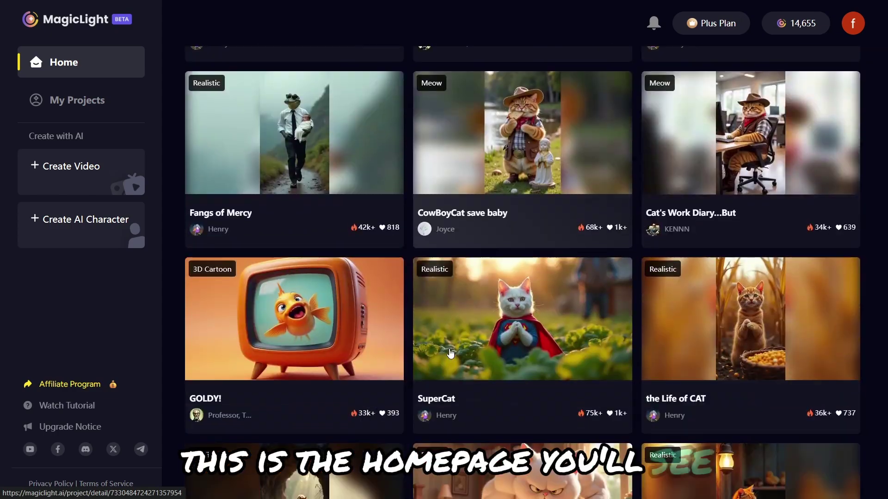
scroll(451, 354, "down", 15)
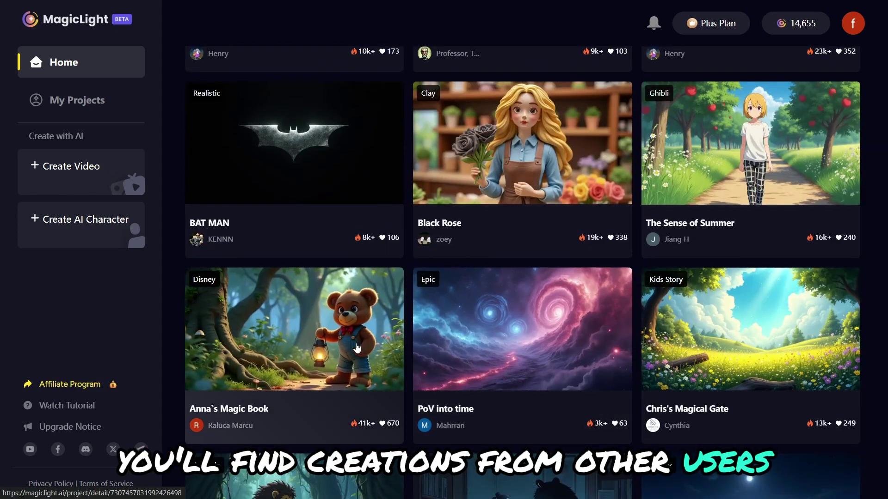
left_click(357, 348)
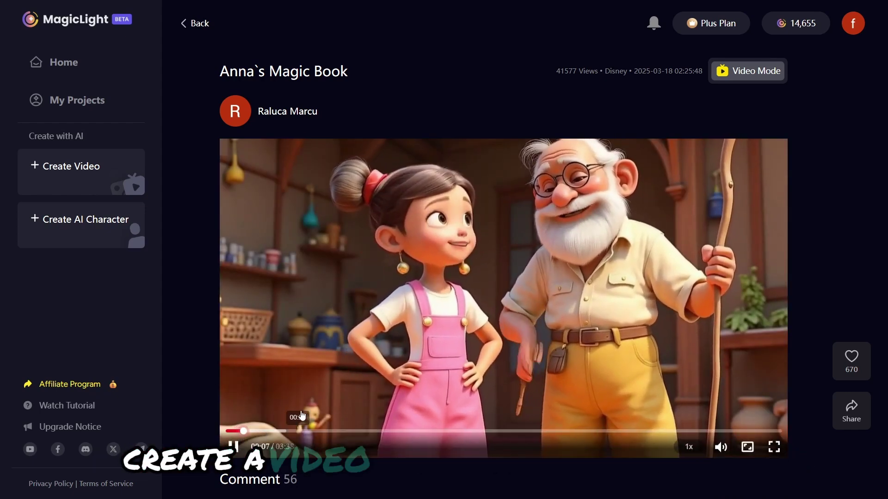
left_click(283, 432)
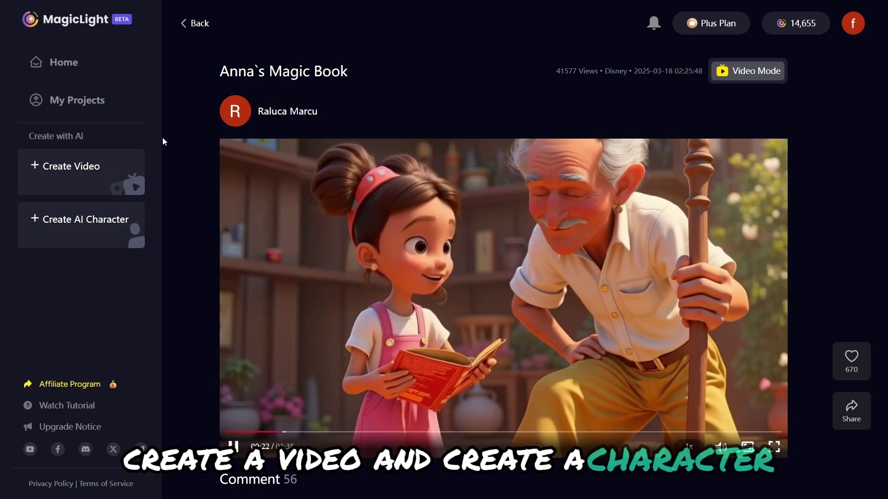
left_click(185, 24)
scroll(291, 164, "up", 10)
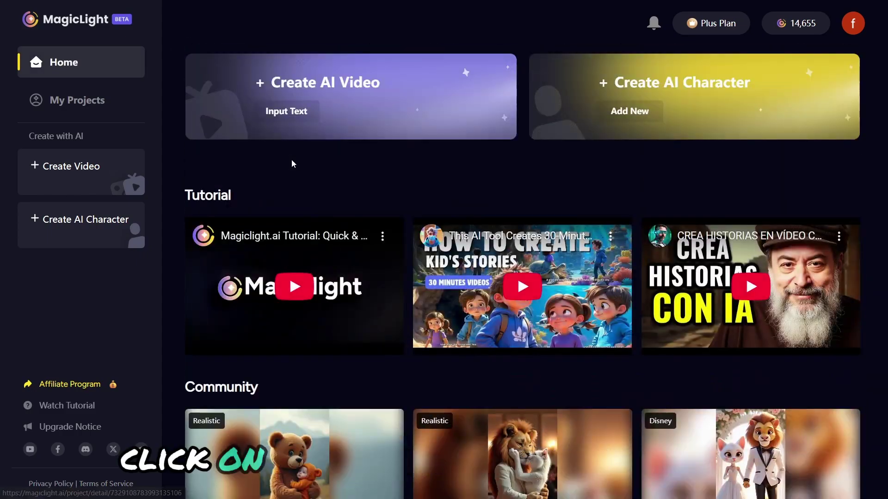
Start a new AI video and browse the Trending Templates list.
left_click(350, 92)
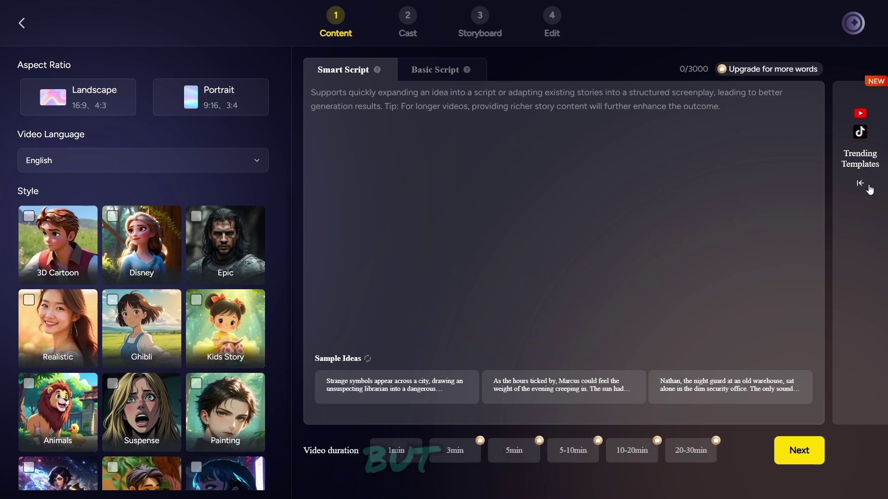
left_click(871, 189)
scroll(865, 305, "down", 3)
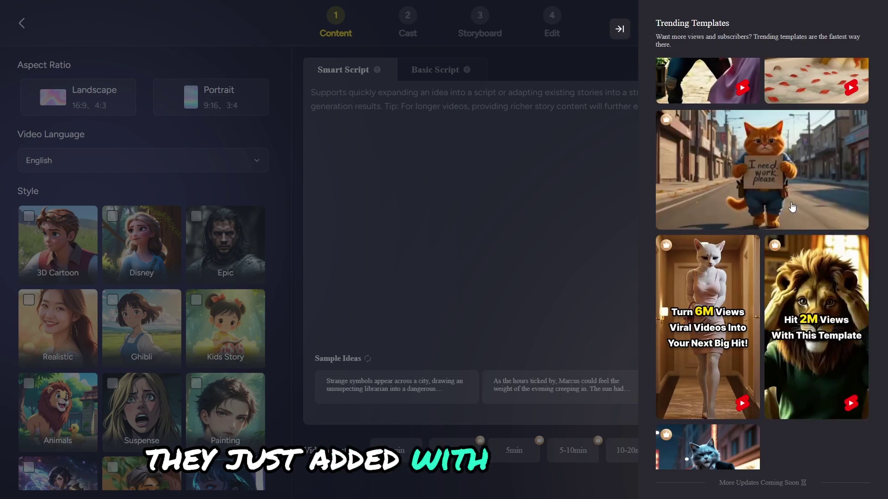
Preview 'The White Cat Gave Birth To Two Kittens' template and start a project from it.
left_click(790, 201)
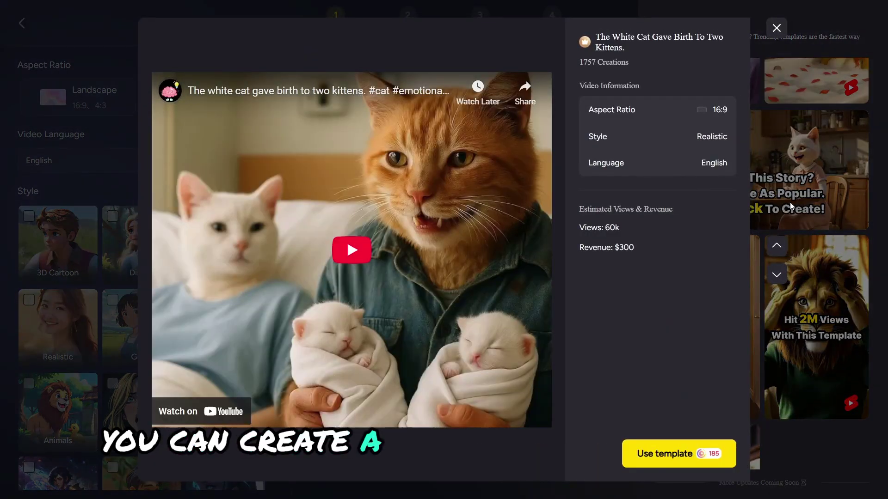
left_click(777, 28)
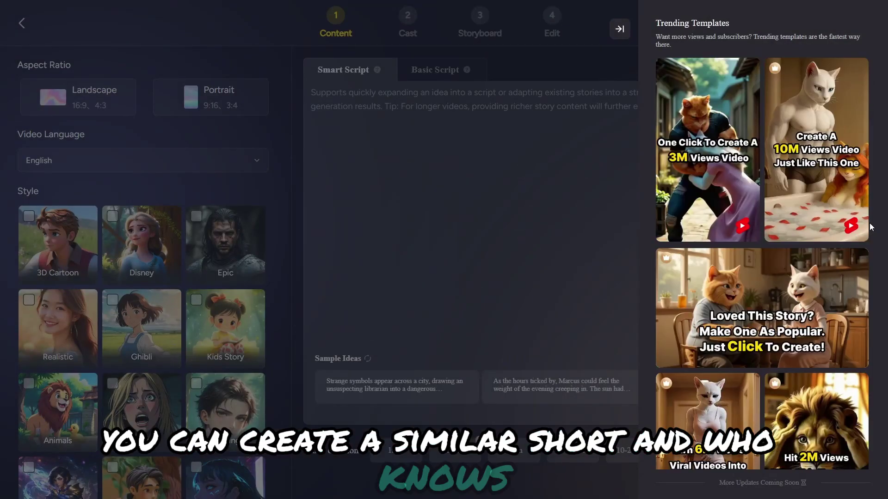
scroll(853, 260, "down", 5)
scroll(817, 209, "up", 5)
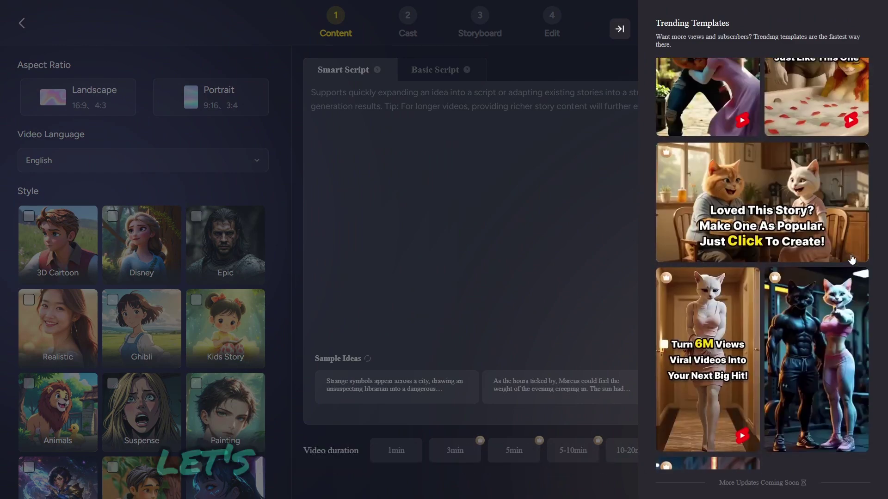
left_click(817, 209)
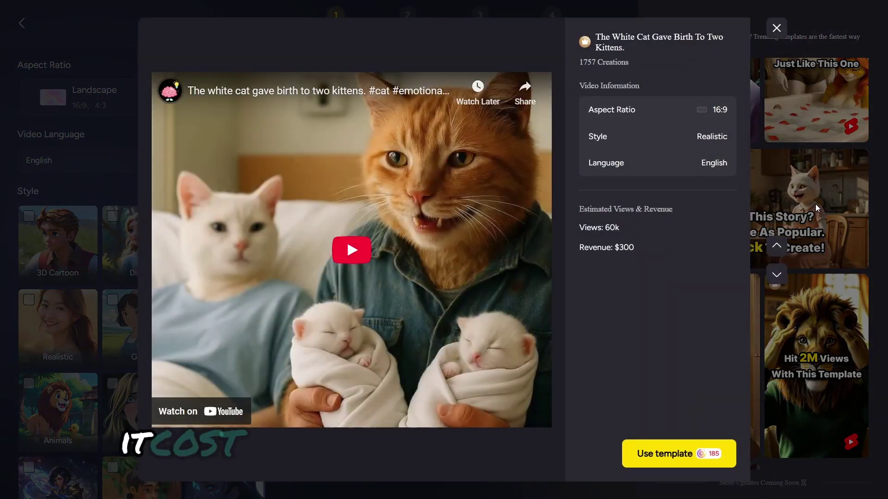
left_click(670, 456)
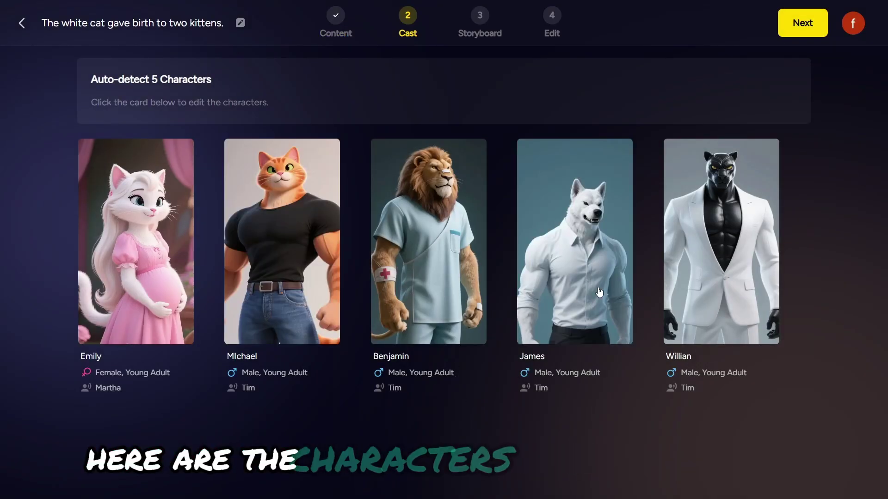
Try a sunglasses-cat look for James, then back out and keep the original cast.
left_click(599, 293)
left_click(458, 213)
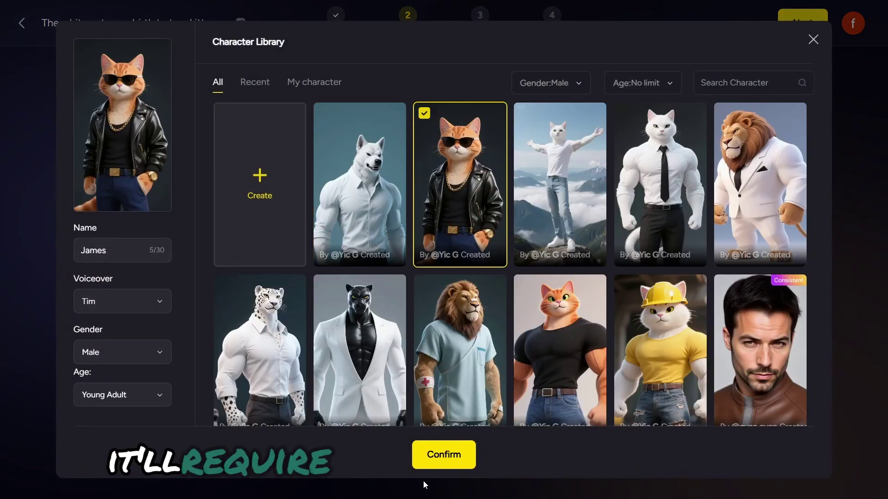
left_click(443, 455)
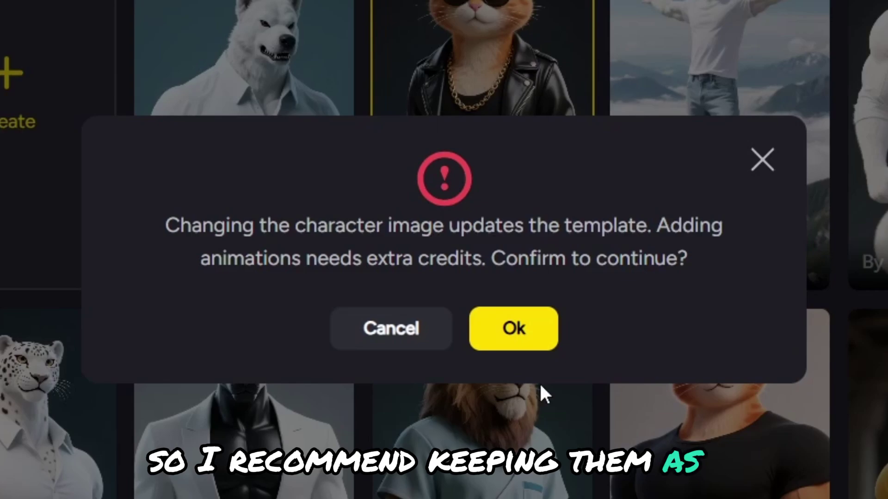
left_click(762, 160)
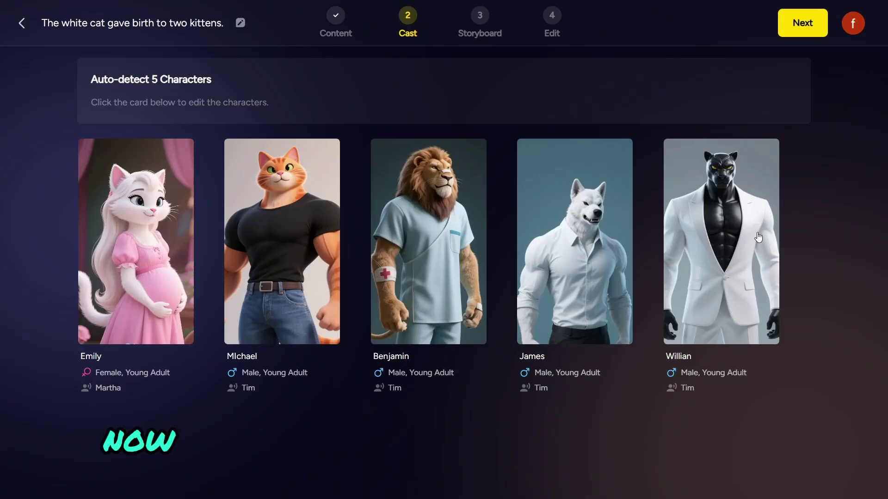
Pass through the Storyboard step and generate the video at 16:9, 1080p.
left_click(814, 31)
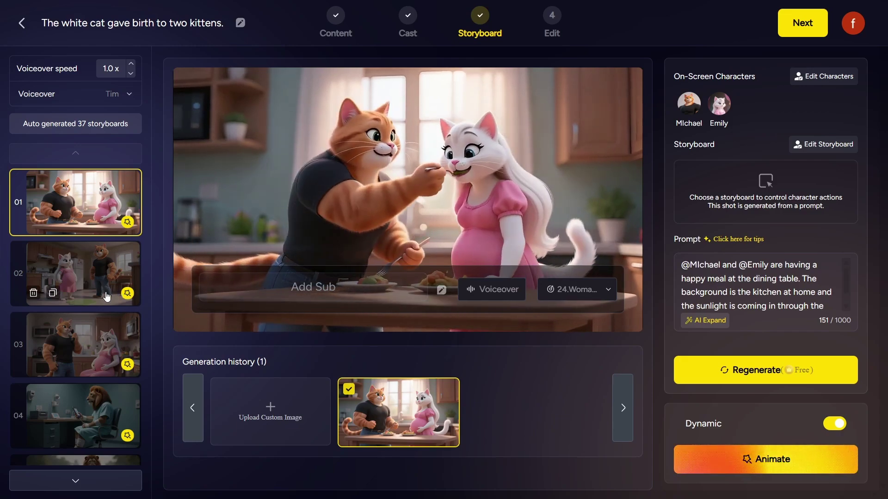
left_click(785, 22)
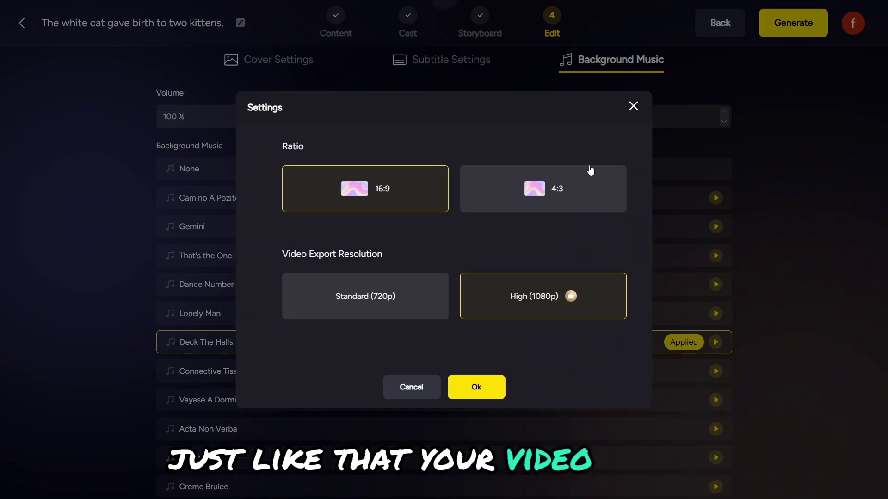
left_click(477, 387)
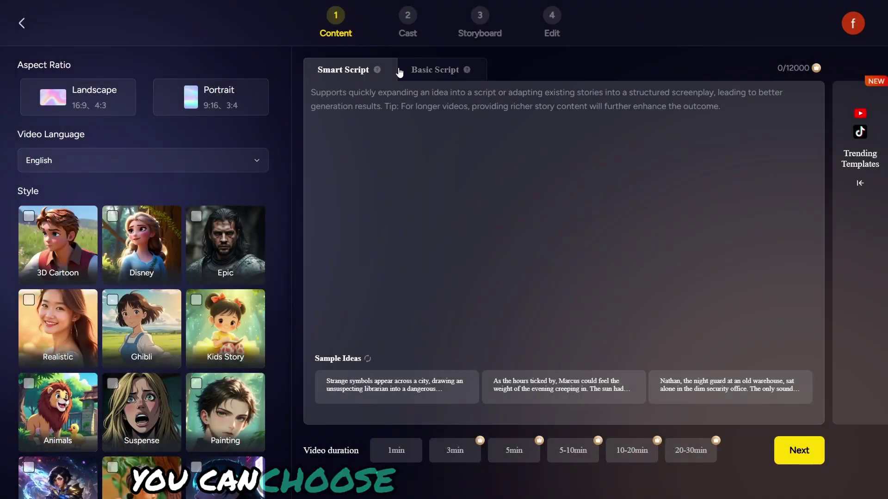
Paste the multi-scene warehouse script into Smart Script.
left_click(423, 79)
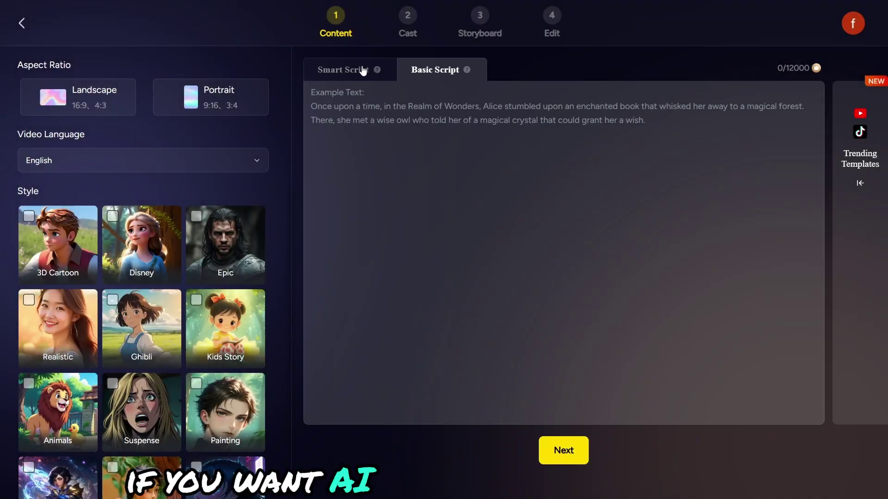
left_click(363, 71)
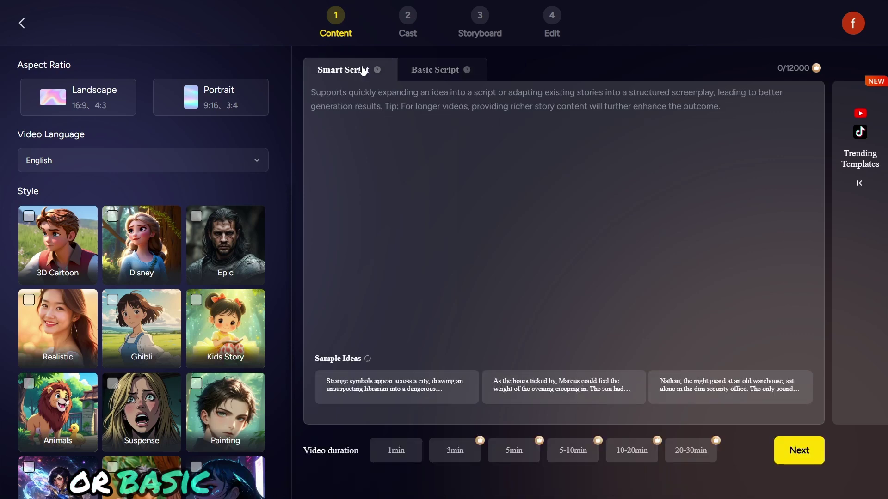
left_click(403, 151)
key("ctrl+v")
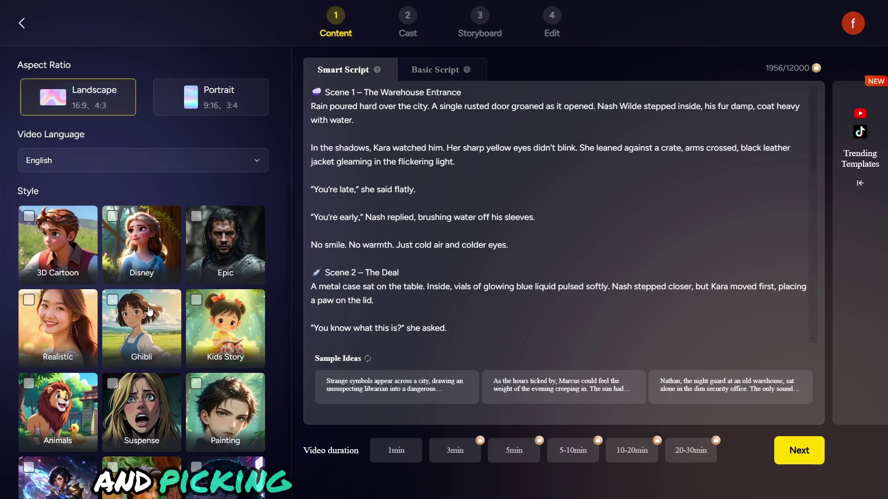
Choose the Zootopia 3.0 art style and submit the 3-minute script for shot breakdown.
scroll(149, 310, "down", 5)
scroll(149, 311, "up", 5)
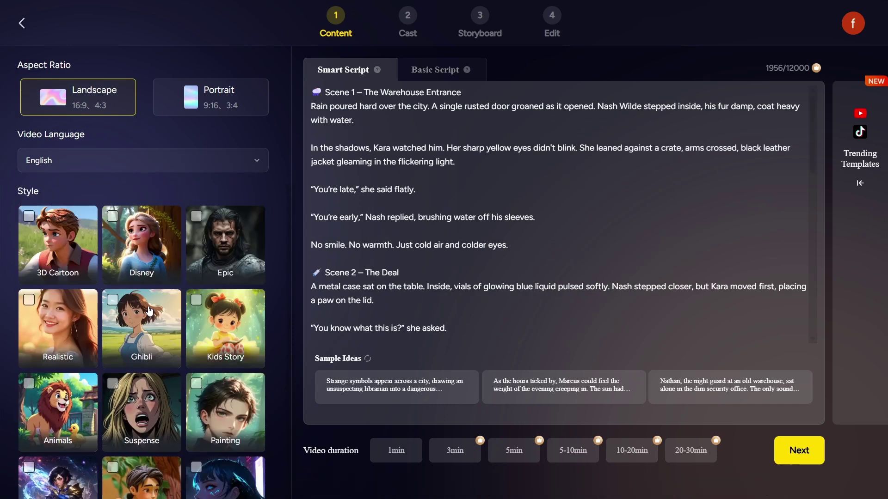
scroll(149, 311, "down", 5)
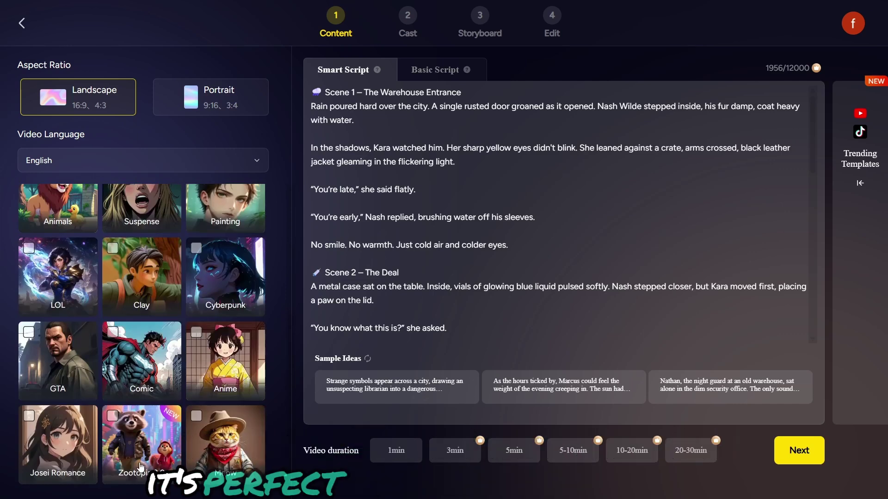
left_click(141, 467)
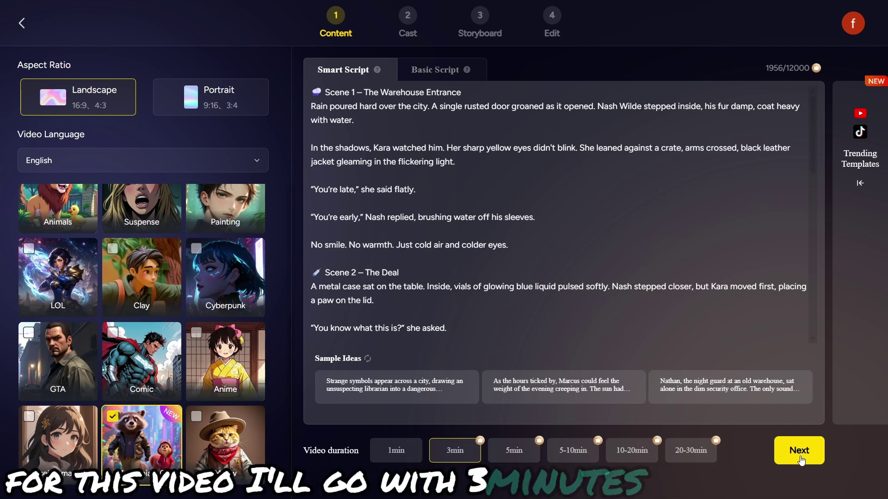
left_click(800, 458)
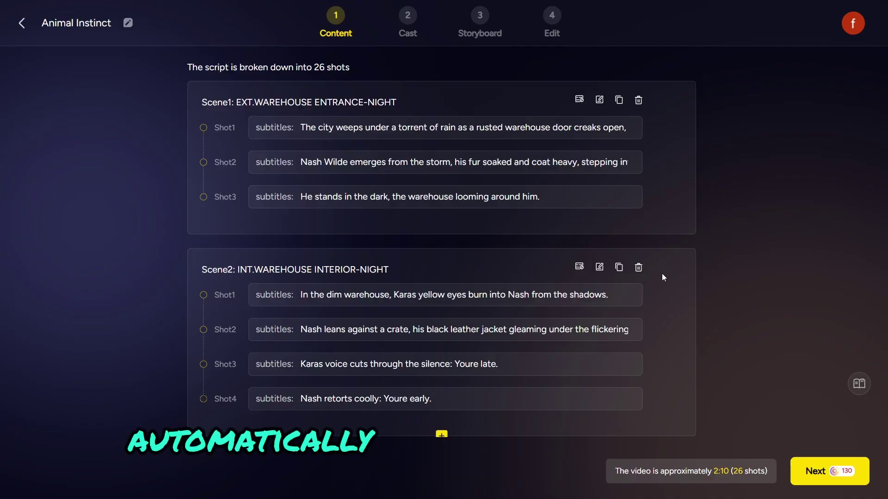
Check Scene1's Shot1 subtitle in the 26-shot script, then continue to the Cast step.
scroll(640, 169, "down", 15)
scroll(641, 170, "down", 1)
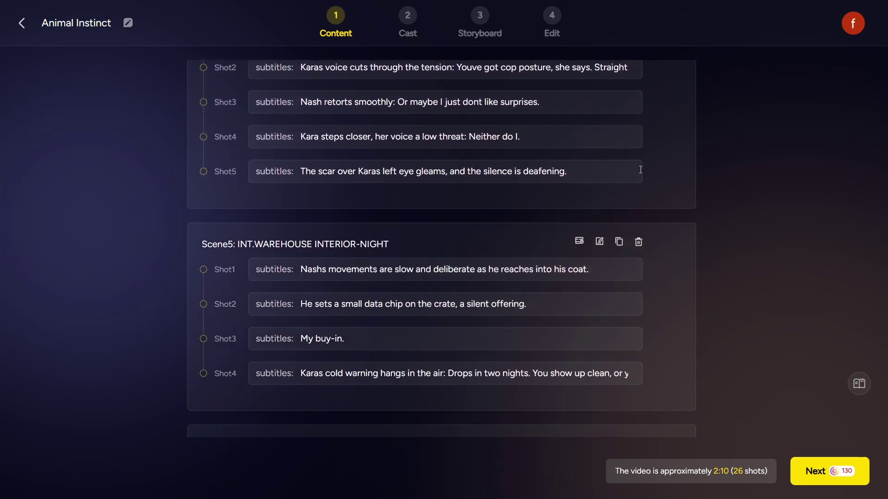
scroll(640, 169, "down", 10)
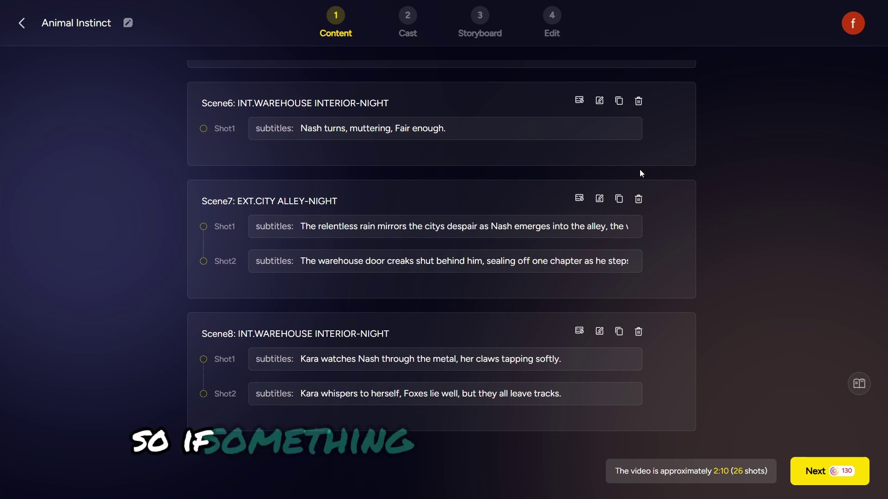
scroll(640, 171, "up", 20)
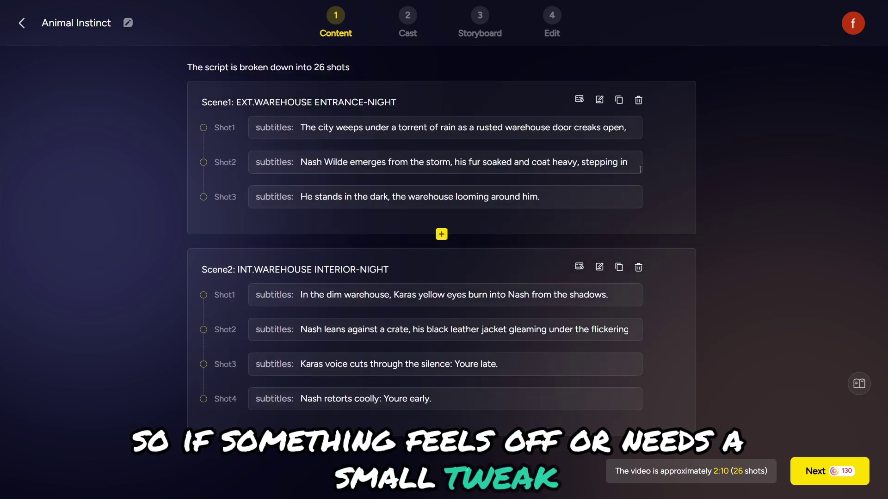
left_click(523, 127)
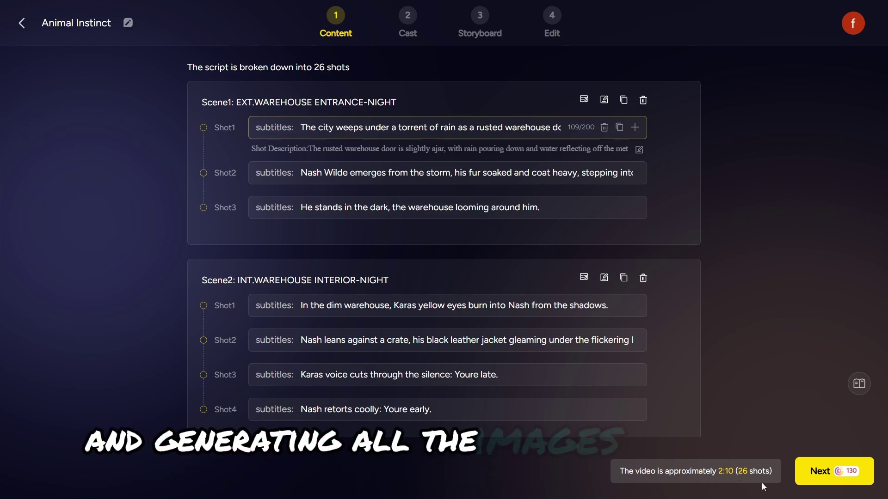
left_click(850, 482)
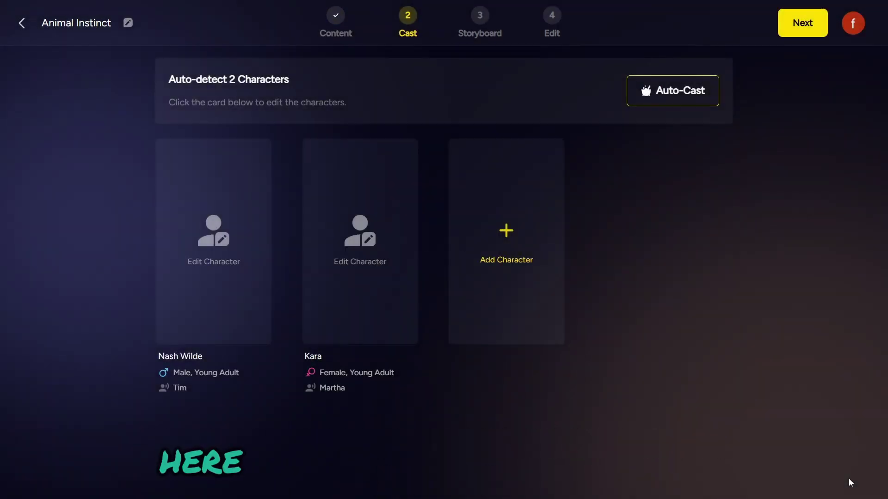
Auto-cast Nash Wilde as a fox and Kara as a sheep, then open Kara's character choices.
left_click(226, 281)
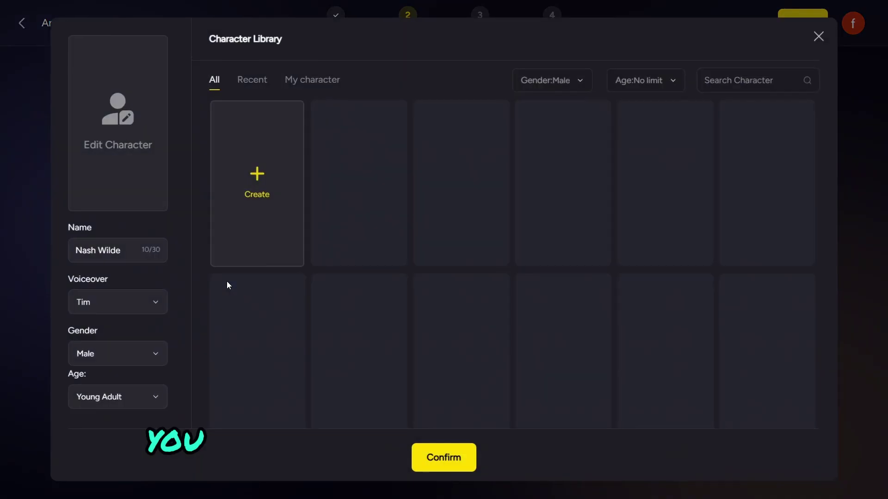
scroll(299, 341, "down", 3)
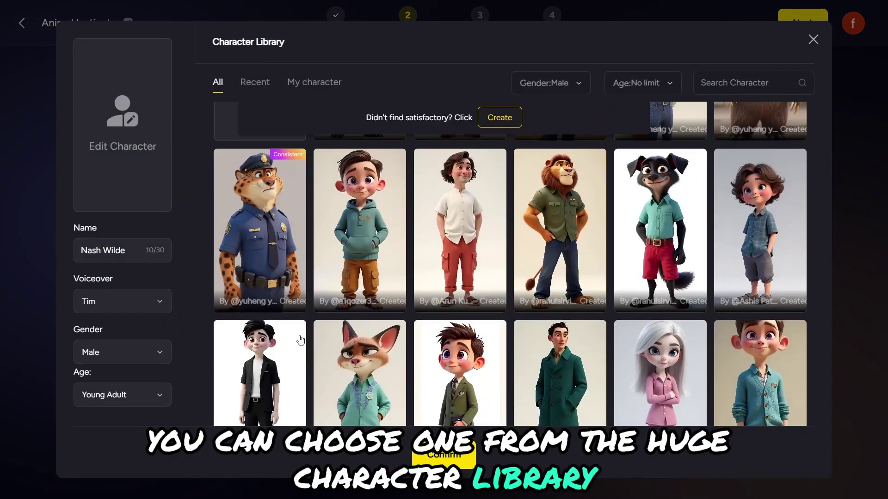
scroll(300, 340, "down", 5)
scroll(301, 340, "up", 4)
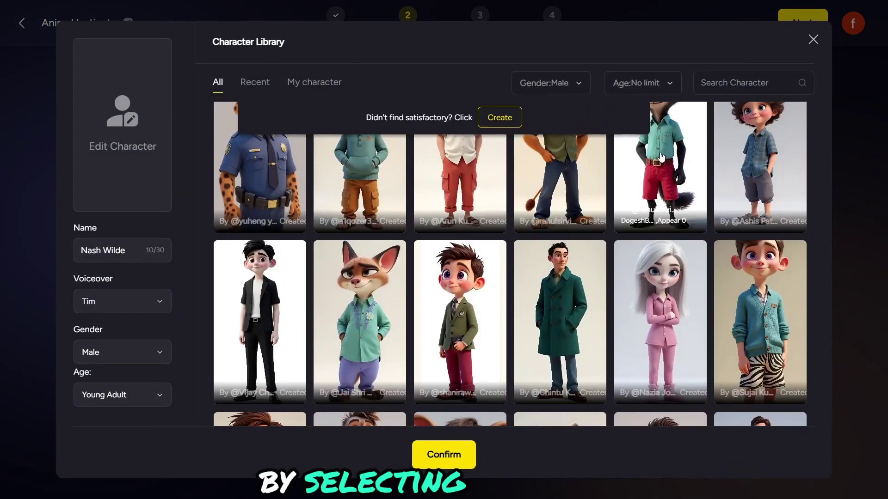
left_click(813, 40)
left_click(711, 88)
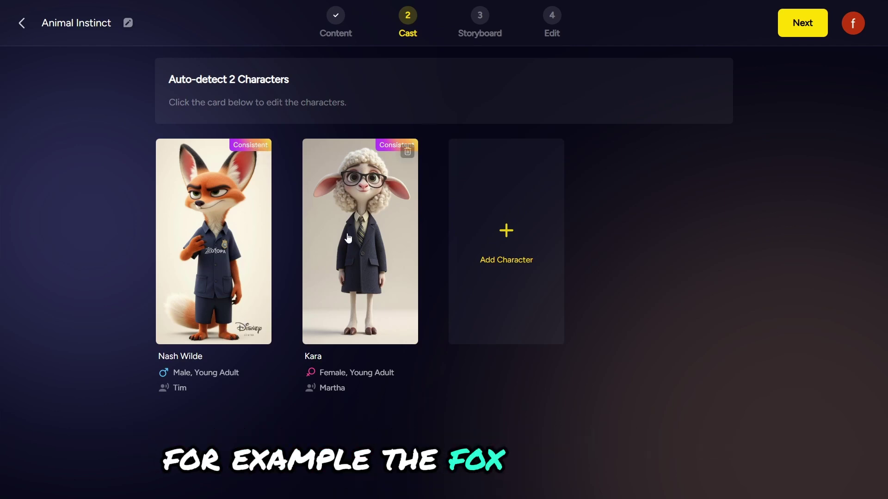
left_click(398, 162)
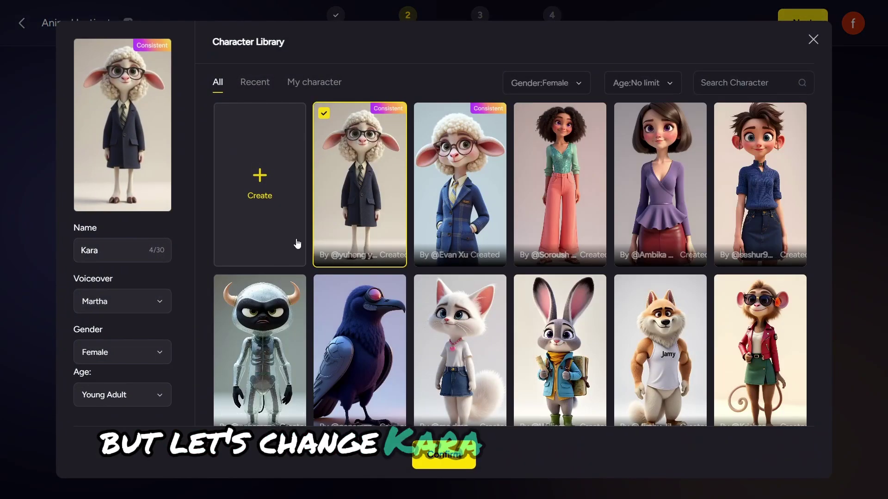
Generate an Anthro cheetah in a black leather jacket from the pasted prompt and apply it to Kara.
left_click(294, 193)
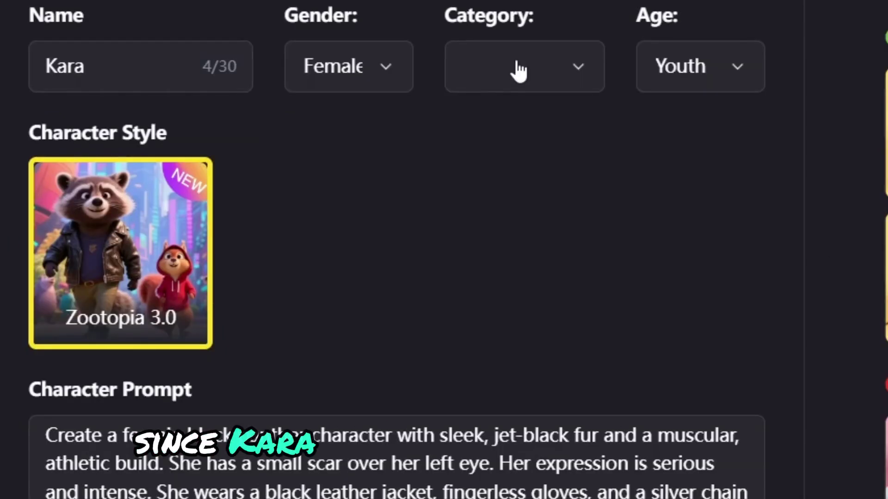
left_click(519, 70)
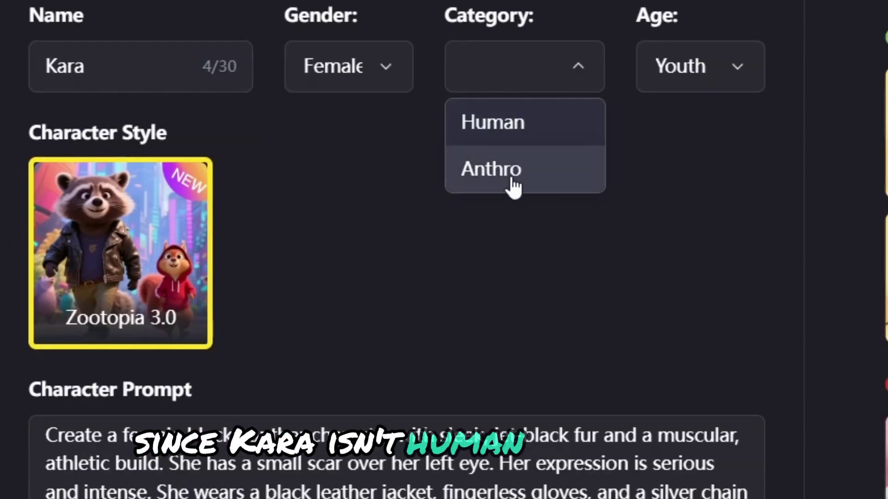
left_click(509, 169)
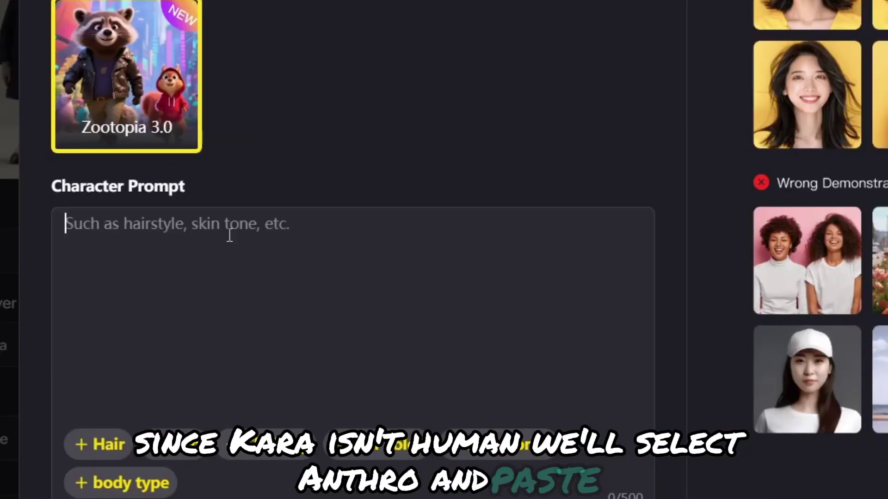
type("Create a female black panther character with sleek, jet-black fur and a muscular, athletic build. She has sharp, feminine facial features with a small scar over her left eye. Her expression is serious and intense. She wears a fitted black leather jacket, fingerless gloves, and a silver chain necklace. The background is a dark warehouse or a moody urban alley with dramatic lighting. Style is semi-realistic, cinematic, and inspired by Zootopia")
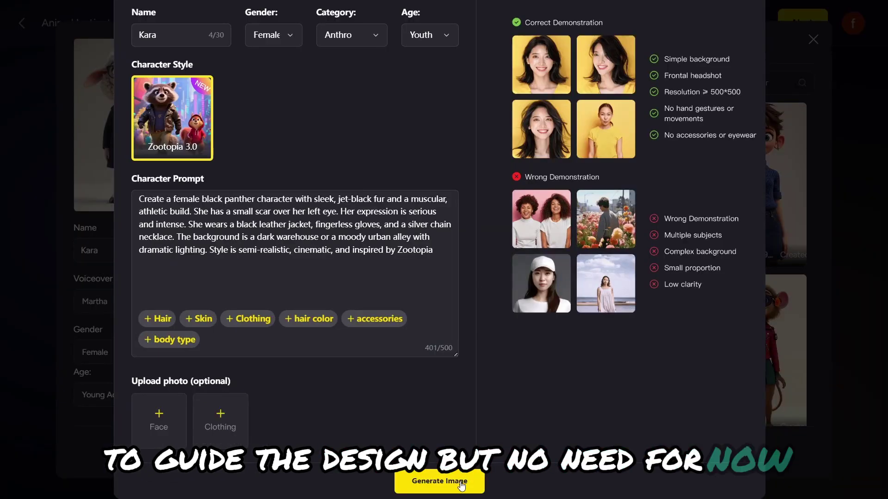
left_click(461, 483)
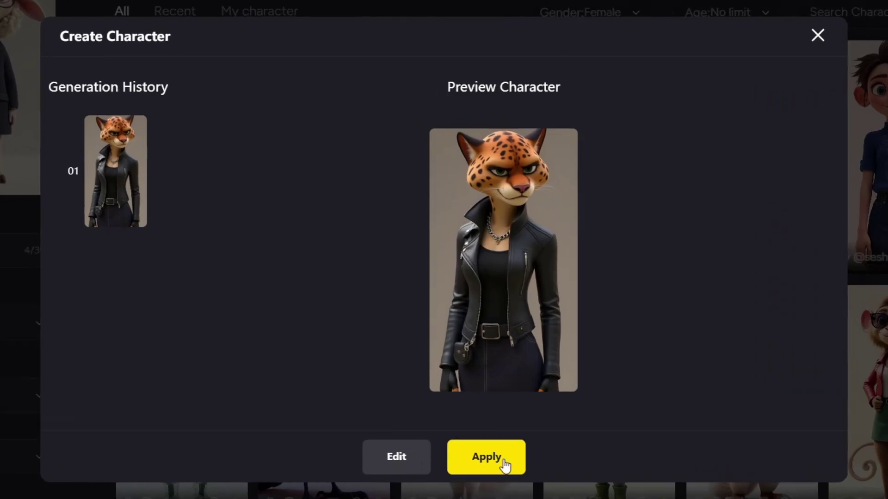
left_click(504, 464)
left_click(452, 462)
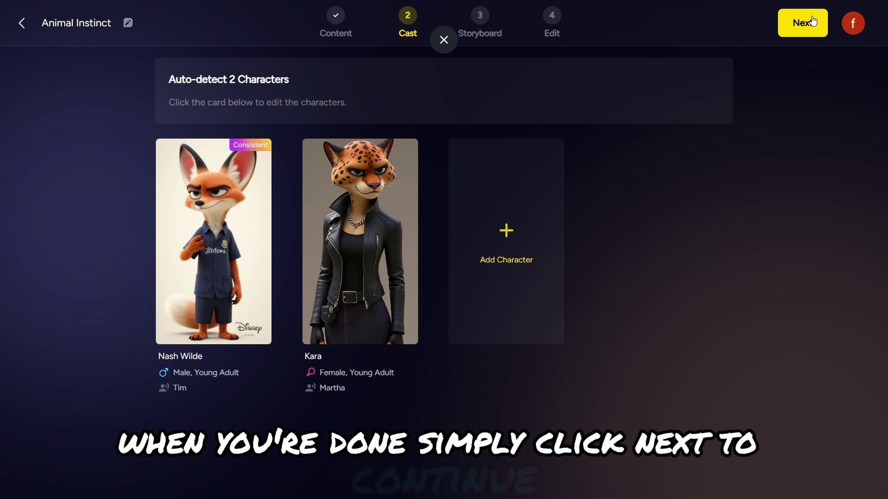
Compare storyboard shots 02 and 03 among the 26 images, then regenerate shot 03.
left_click(812, 22)
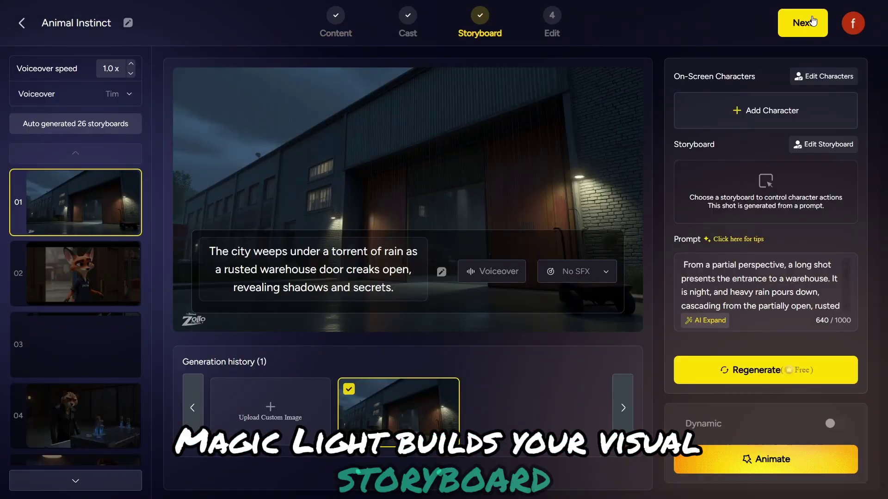
scroll(94, 317, "down", 4)
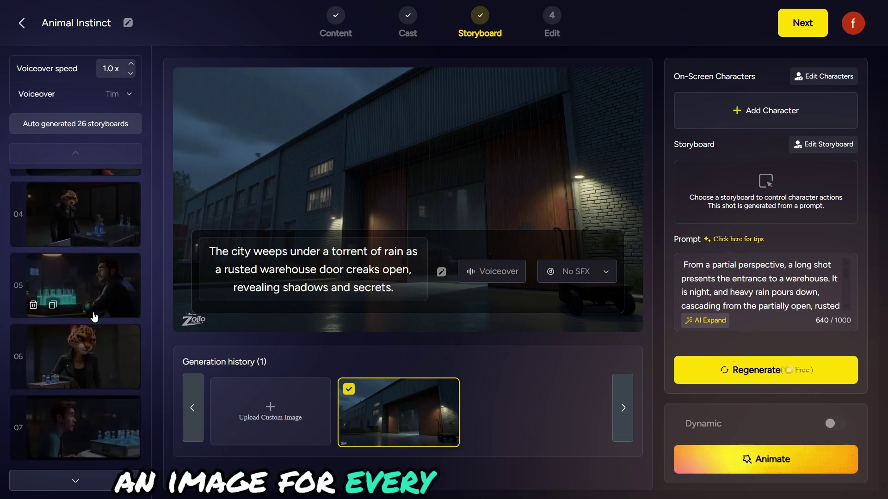
scroll(95, 317, "down", 10)
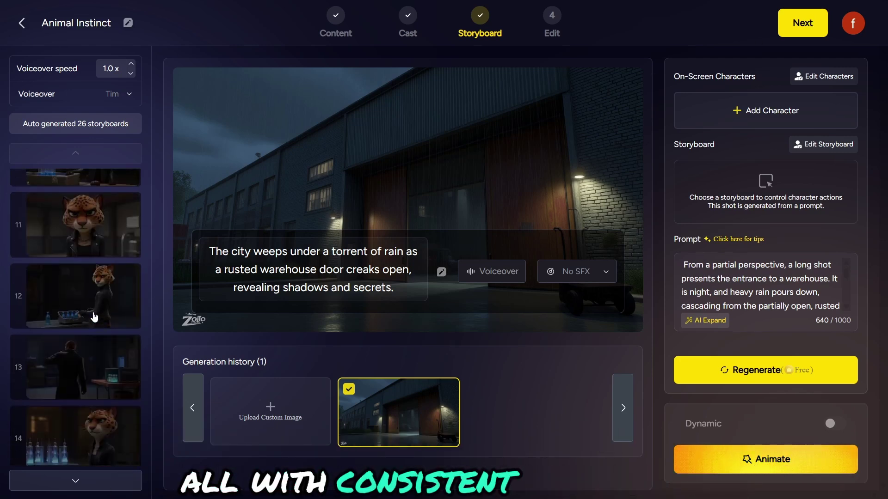
scroll(93, 314, "up", 14)
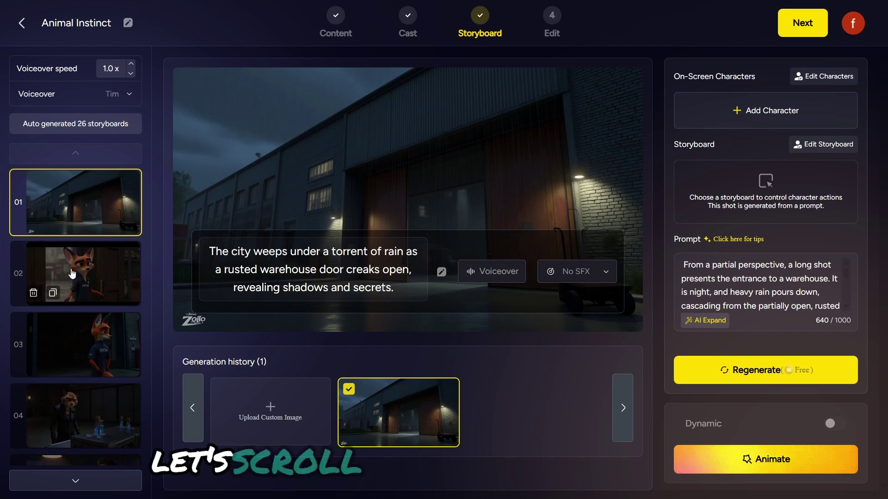
left_click(72, 273)
left_click(111, 352)
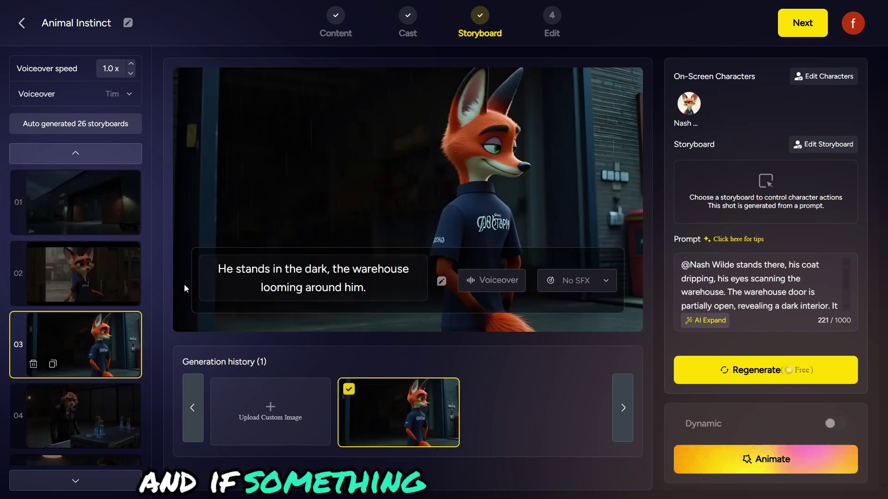
left_click(53, 293)
left_click(95, 343)
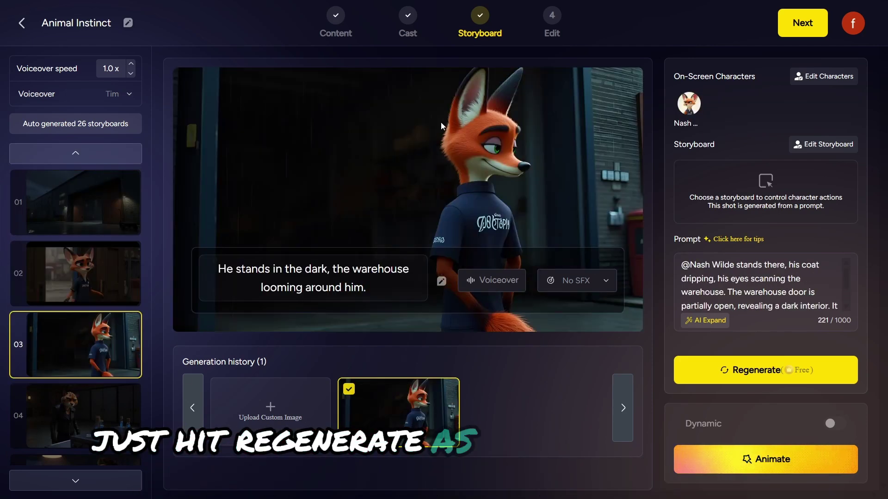
left_click(722, 370)
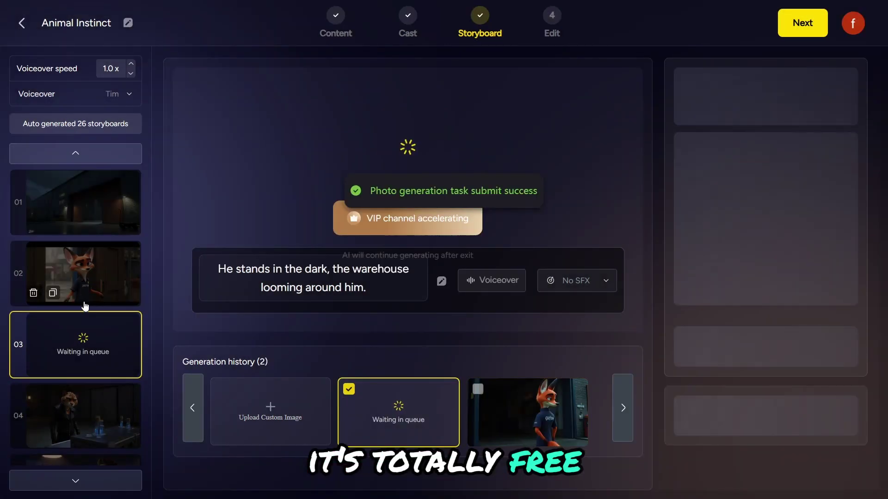
Look at shot 04, then select shot 05 for review.
scroll(83, 303, "down", 2)
left_click(84, 307)
left_click(104, 393)
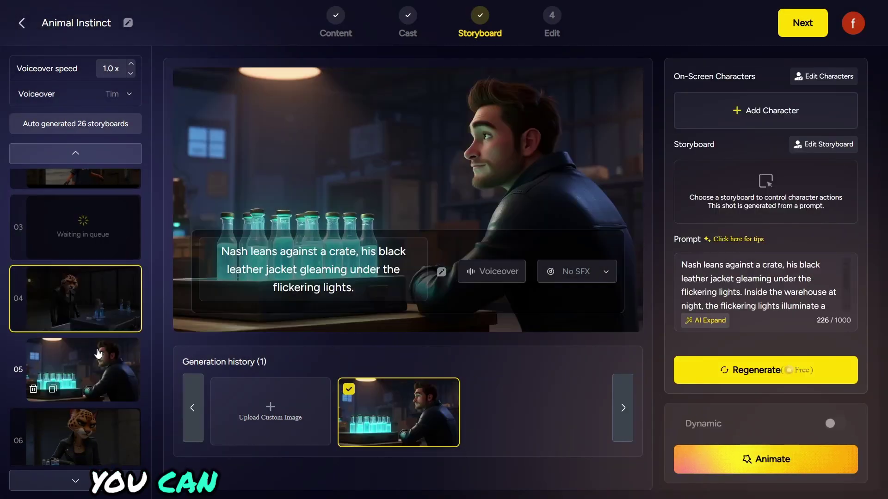
Add Nash Wilde to shot 05's on-screen characters, then review a later shot.
left_click(712, 122)
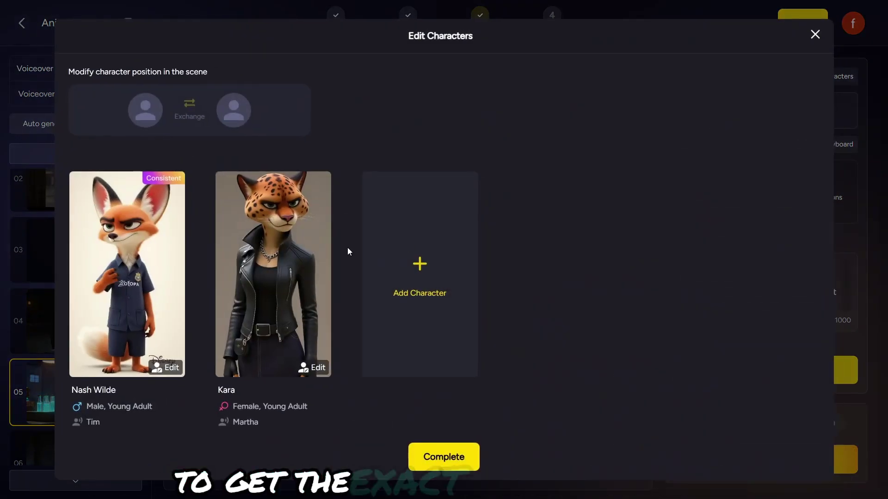
left_click(106, 265)
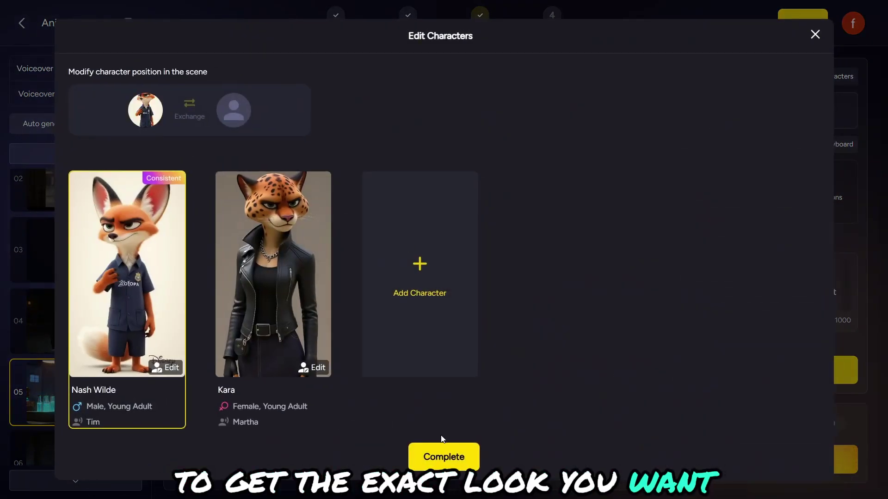
left_click(445, 460)
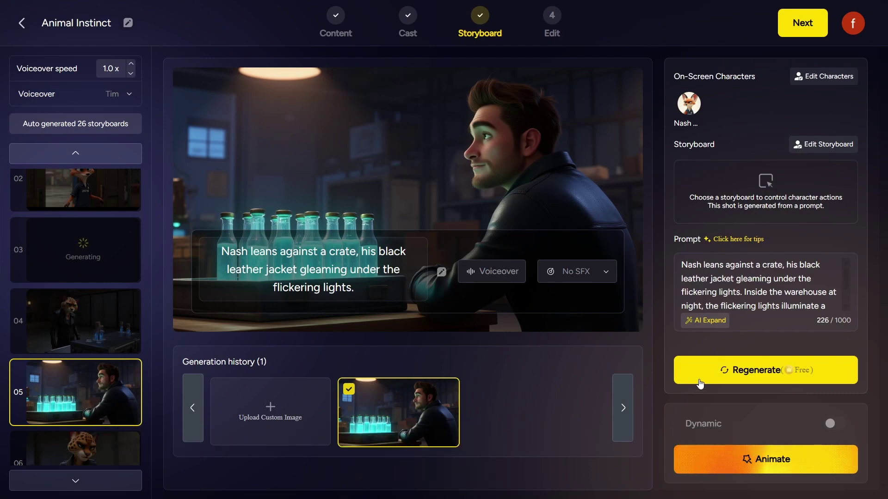
left_click(712, 370)
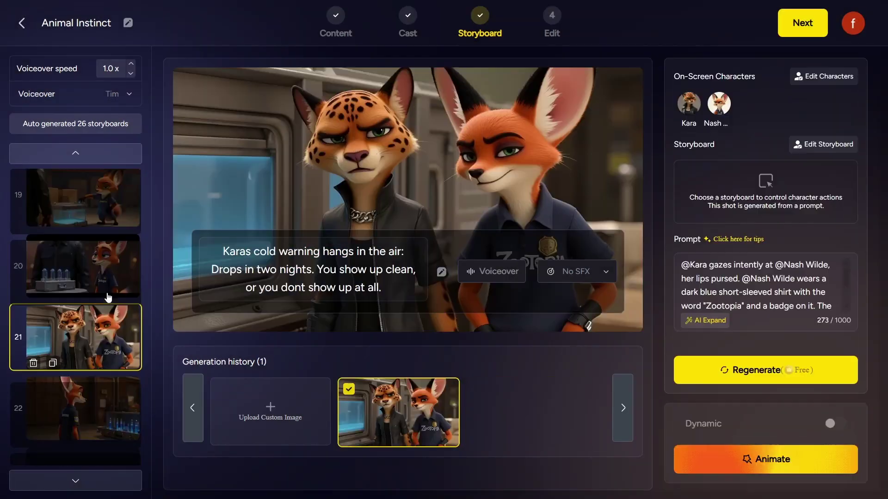
scroll(106, 296, "down", 2)
left_click(107, 305)
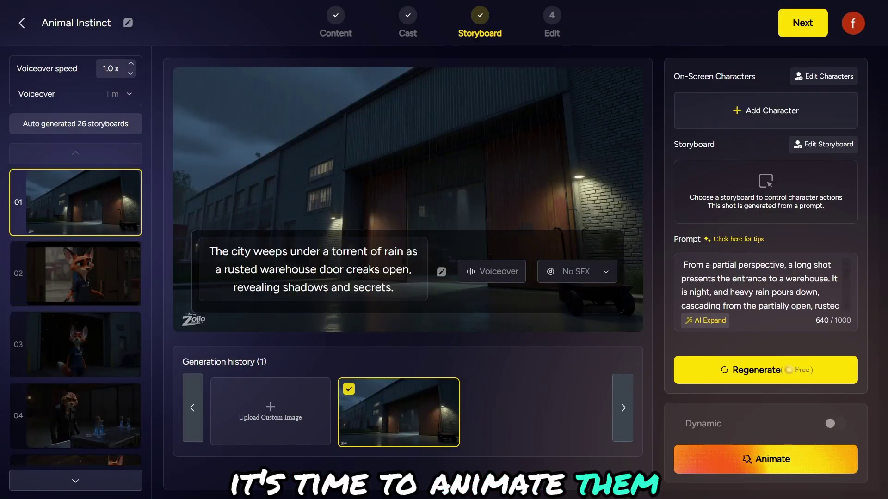
Animate all 26 shots with Hailuo AI and confirm the 3900-credit cost.
left_click(780, 465)
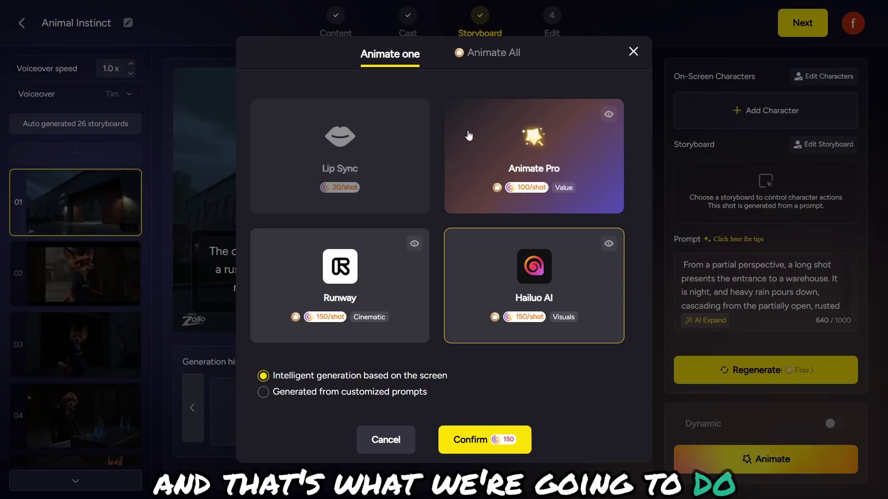
left_click(471, 54)
left_click(483, 441)
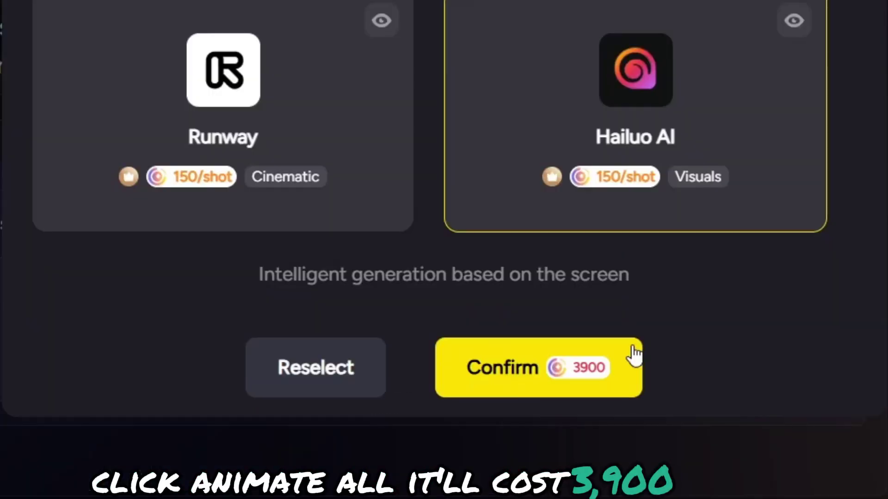
left_click(587, 386)
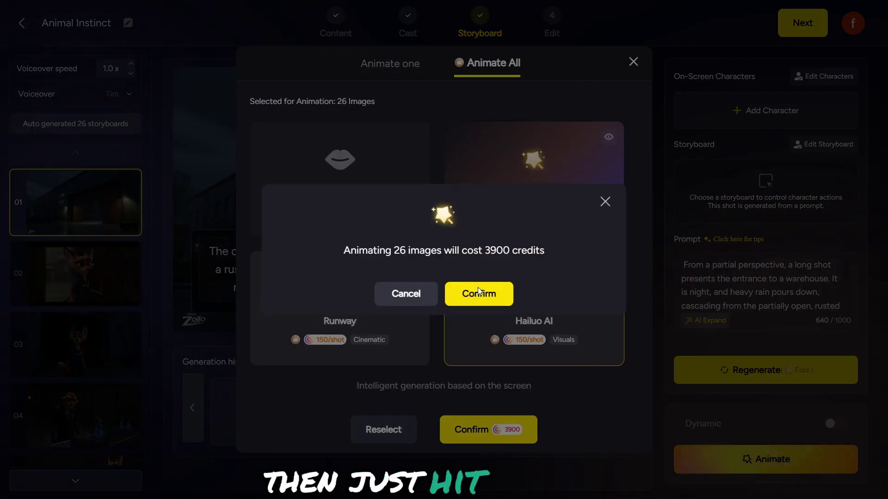
left_click(478, 293)
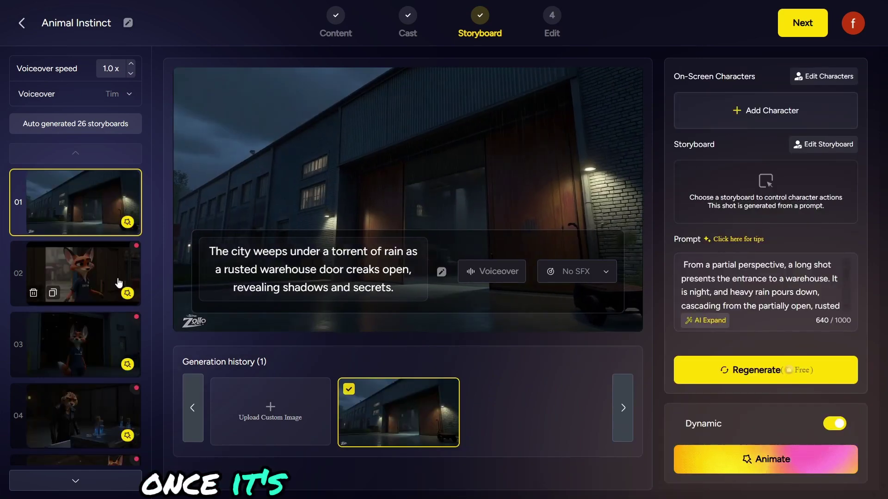
Preview fox shots 02 and 03, then open single-shot animation for shot 08.
left_click(72, 270)
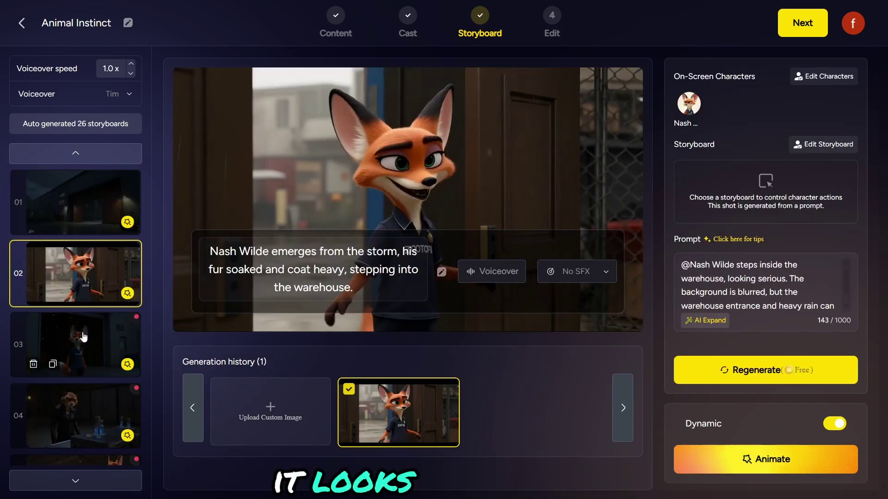
left_click(83, 336)
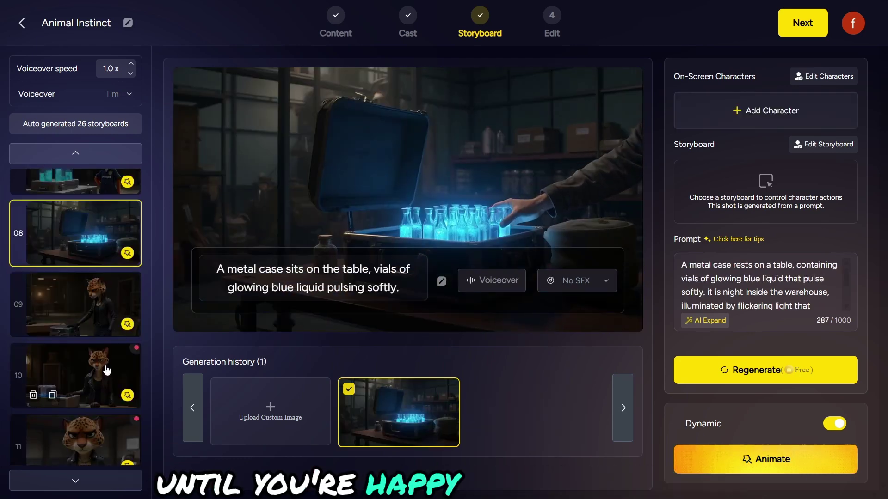
scroll(799, 303, "down", 3)
left_click(737, 461)
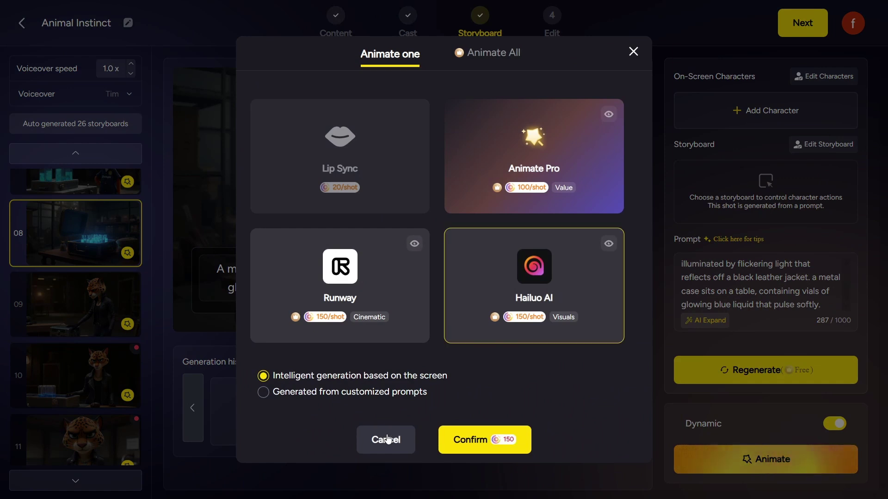
Generate a second shot 08 clip of a gloved hand reaching into the glowing vials, then continue to Edit.
left_click(507, 447)
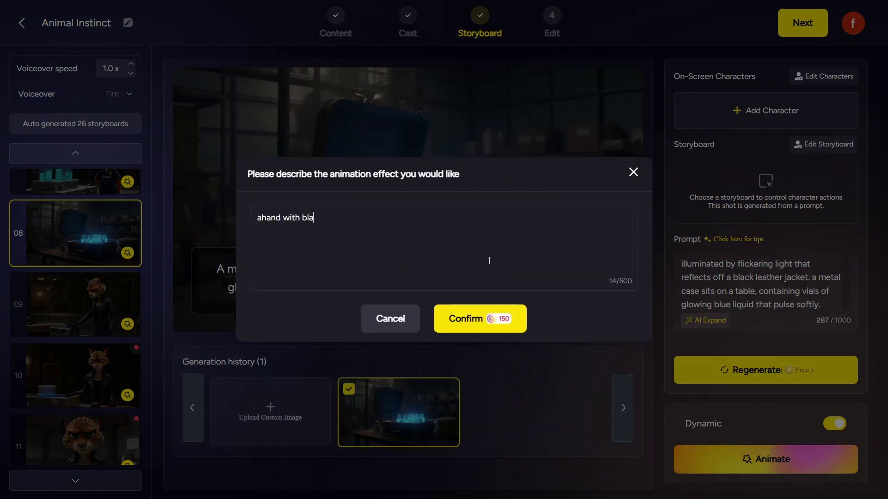
left_click(479, 322)
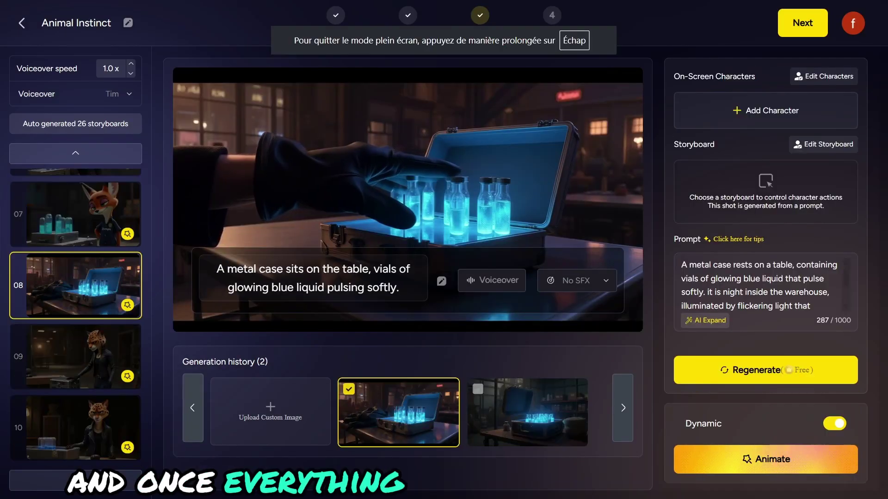
scroll(55, 231, "up", 5)
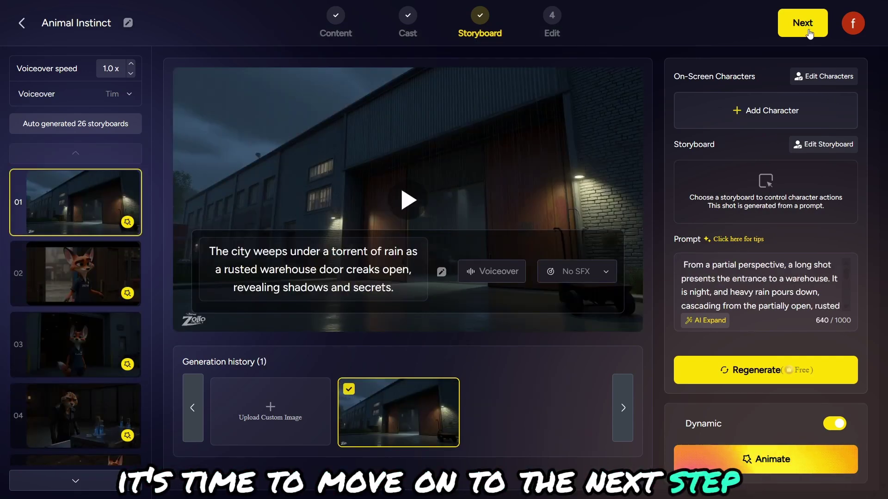
left_click(809, 34)
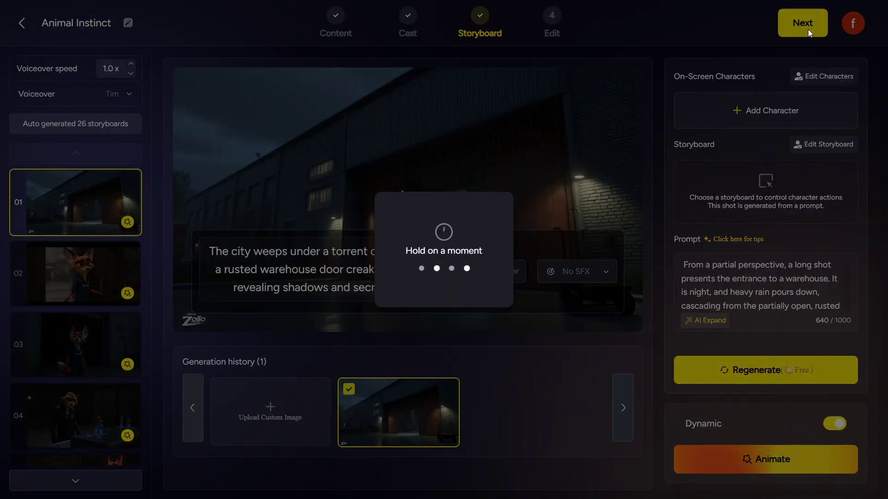
Pick the fox frame as the cover and choose a subtitle style.
scroll(375, 390, "down", 1)
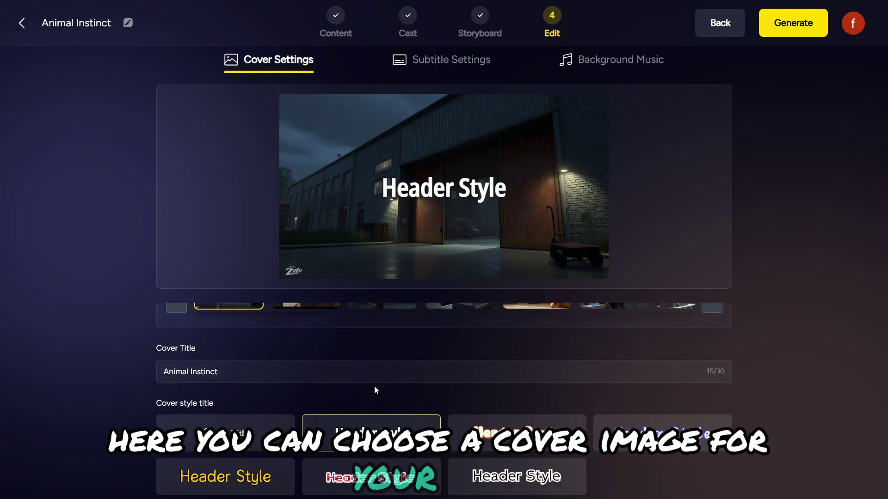
scroll(389, 375, "up", 1)
left_click(312, 329)
left_click(422, 61)
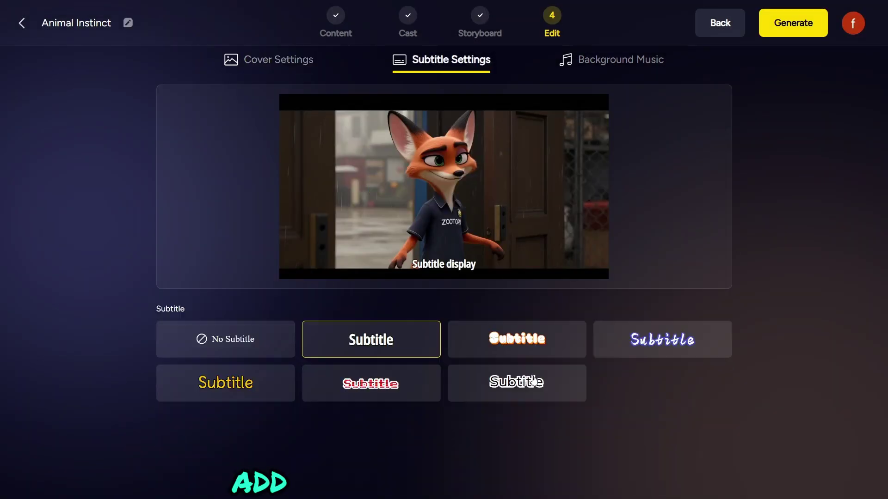
left_click(225, 383)
Set the background music to That's the One and bring up the export settings.
left_click(611, 59)
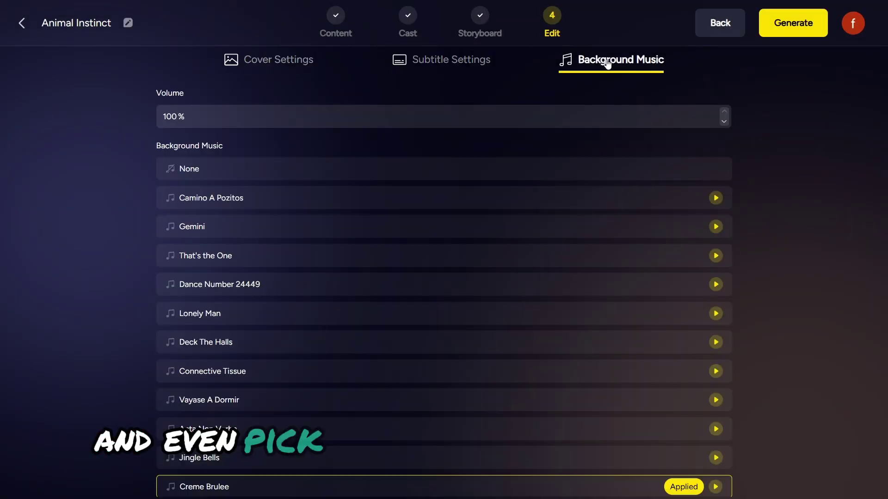
left_click(715, 302)
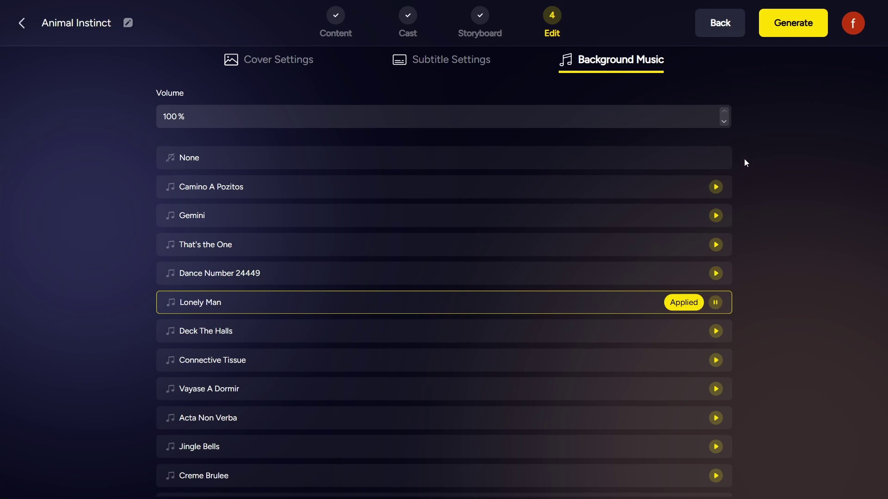
scroll(743, 162, "up", 1)
left_click(716, 258)
key("ctrl+f")
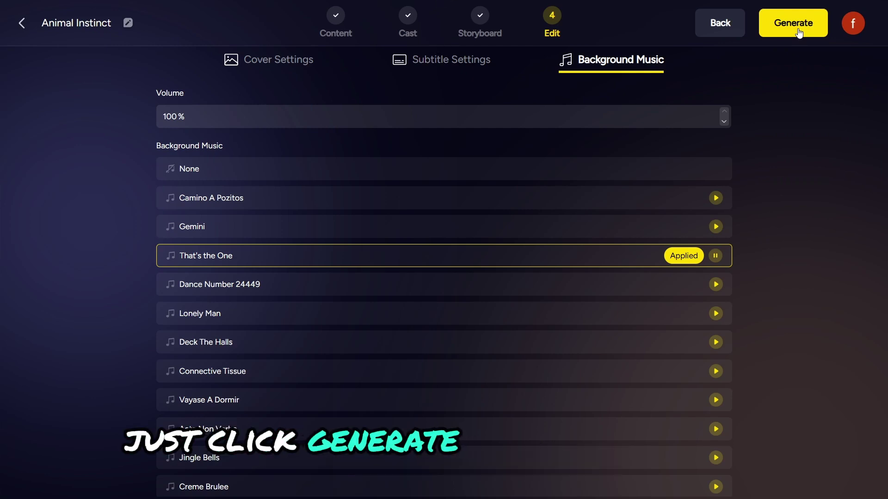
left_click(799, 32)
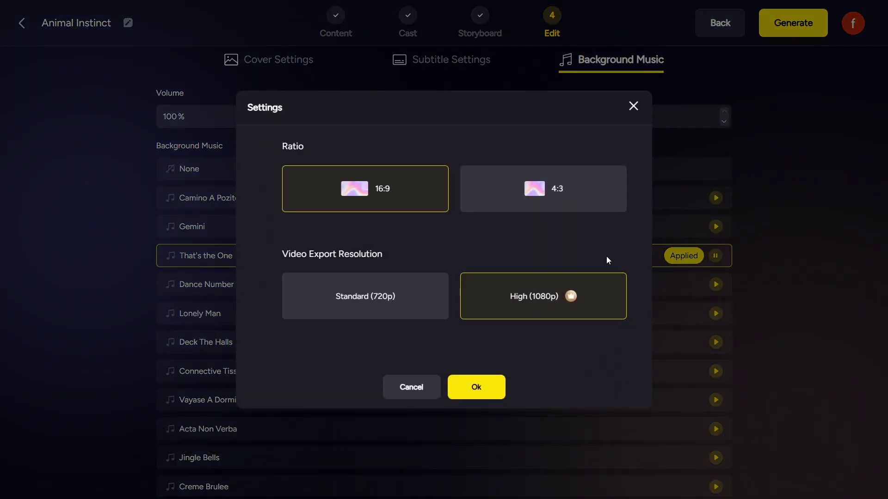
Confirm 16:9 at High (1080p) to start generating Animal Instinct.
left_click(484, 399)
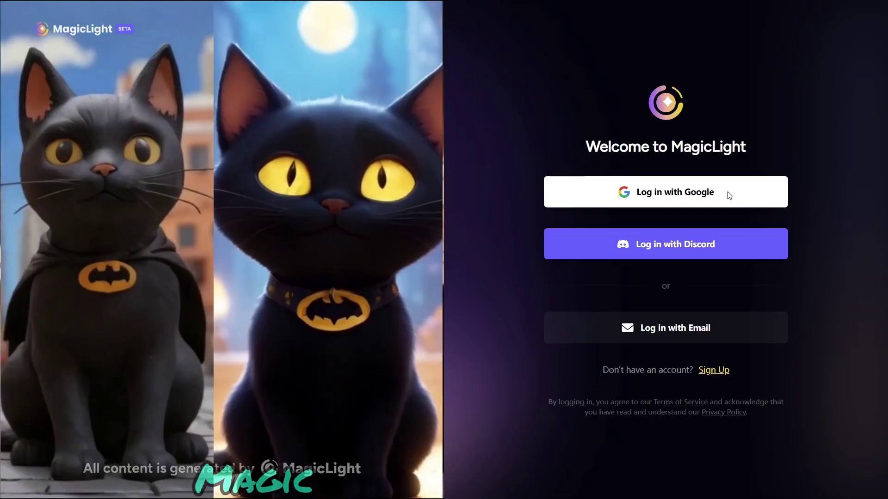
Sign in with Google and split The Forest Race script into 16 shots.
left_click(727, 193)
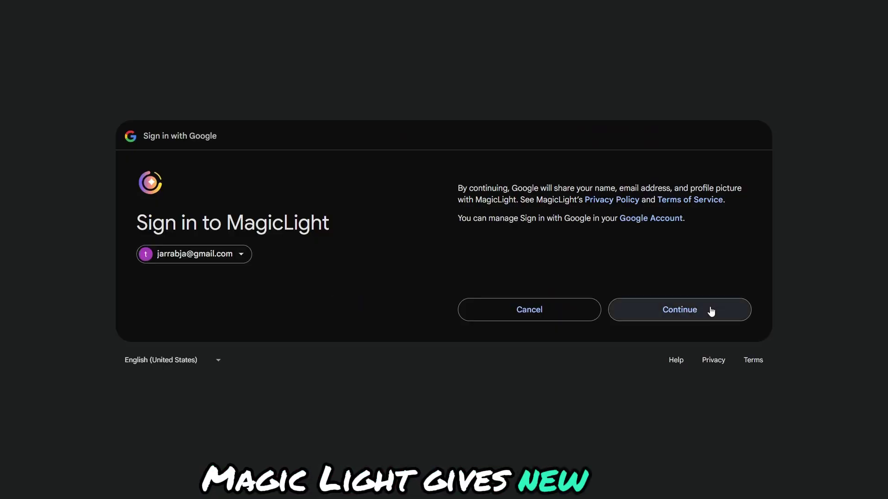
left_click(711, 311)
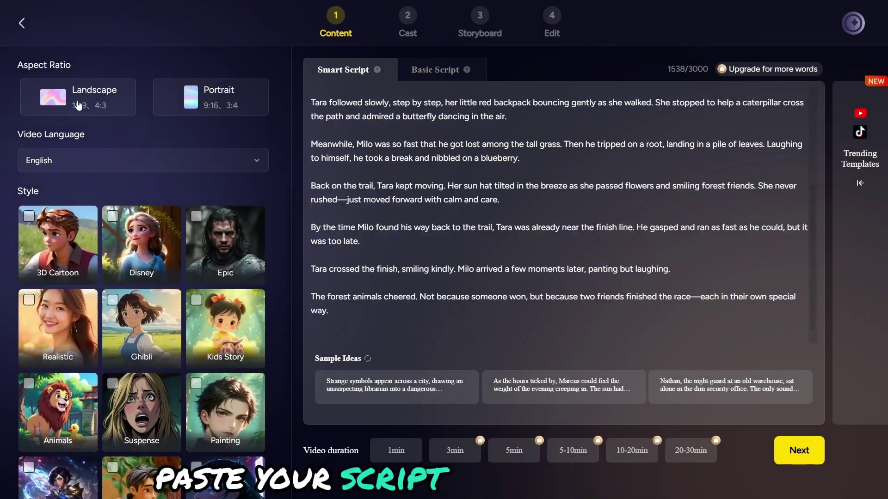
left_click(781, 447)
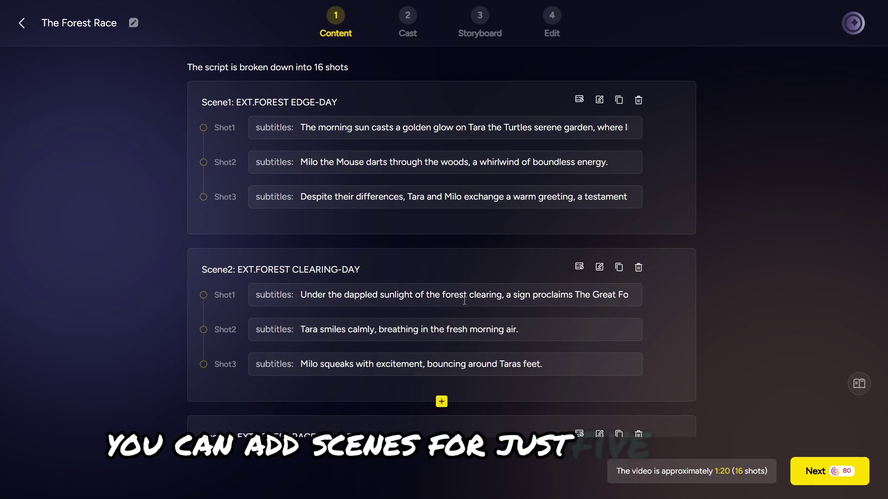
Auto-cast The Forest Race characters and review storyboard shots 03 and 05.
scroll(469, 305, "down", 10)
left_click(836, 465)
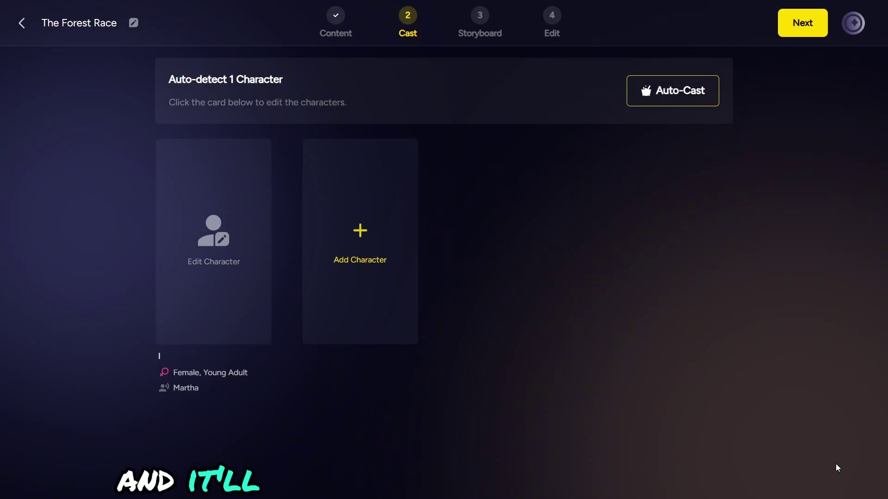
left_click(677, 91)
left_click(798, 31)
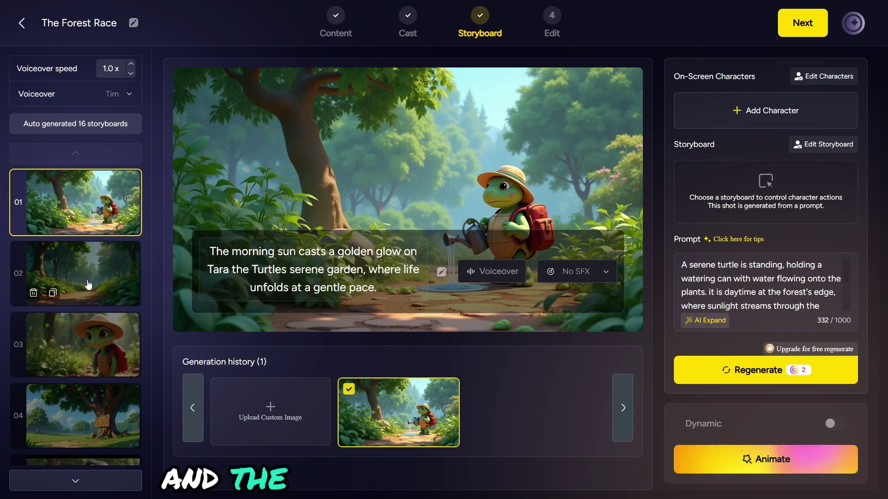
left_click(91, 327)
left_click(84, 442)
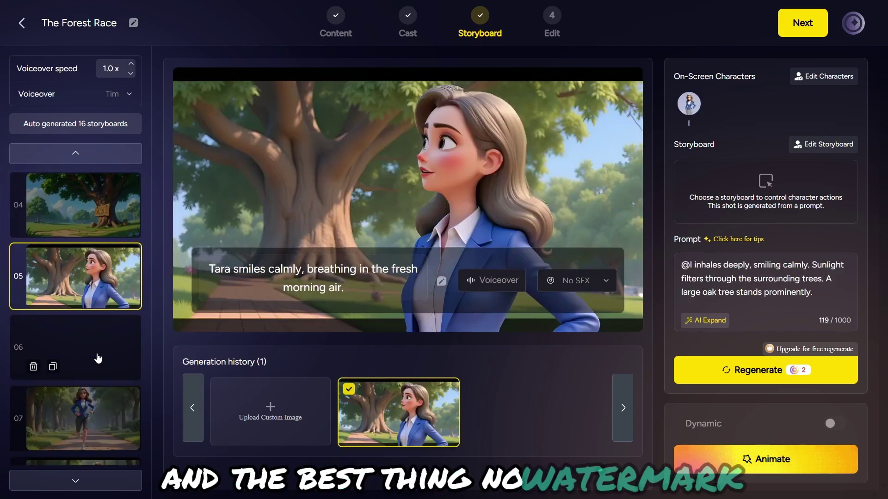
scroll(76, 361, "up", 3)
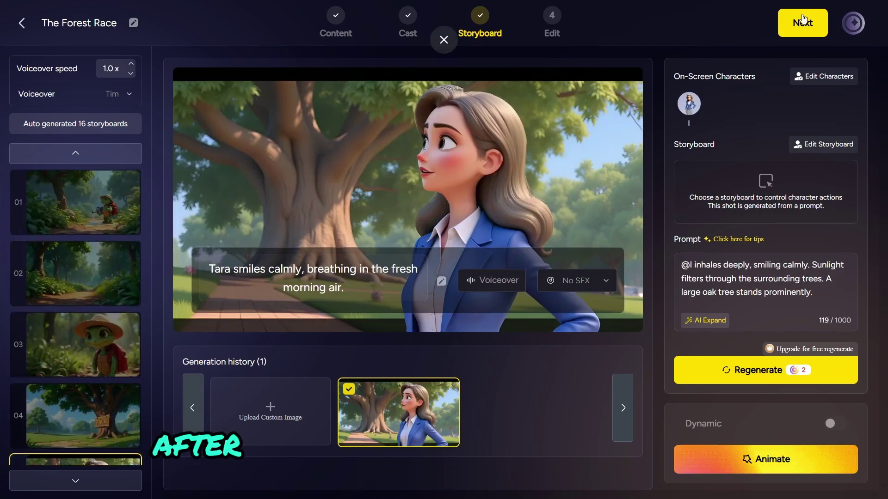
Skip the upgrade offer, set background music to None, and generate the video.
left_click(802, 21)
left_click(399, 352)
left_click(434, 60)
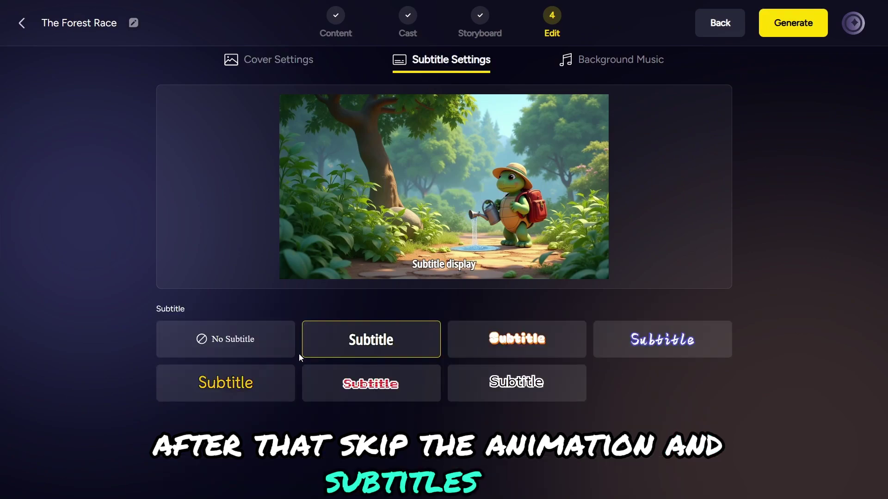
left_click(611, 59)
left_click(242, 168)
left_click(814, 22)
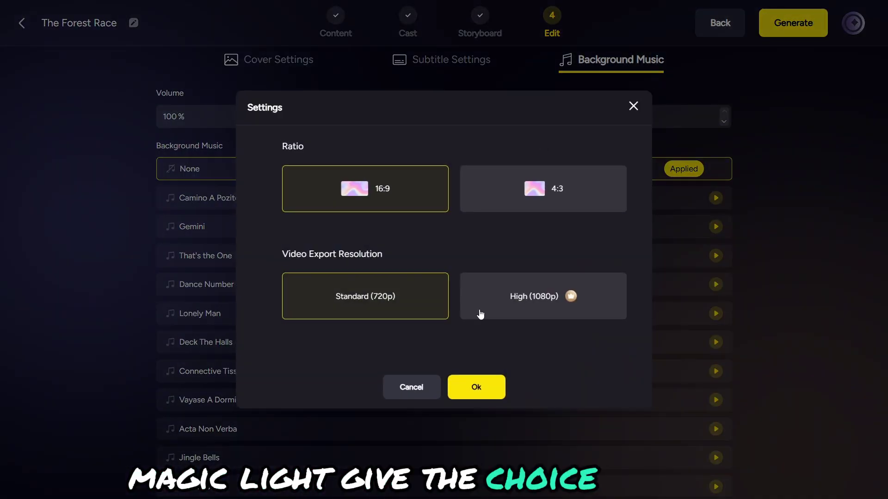
left_click(468, 388)
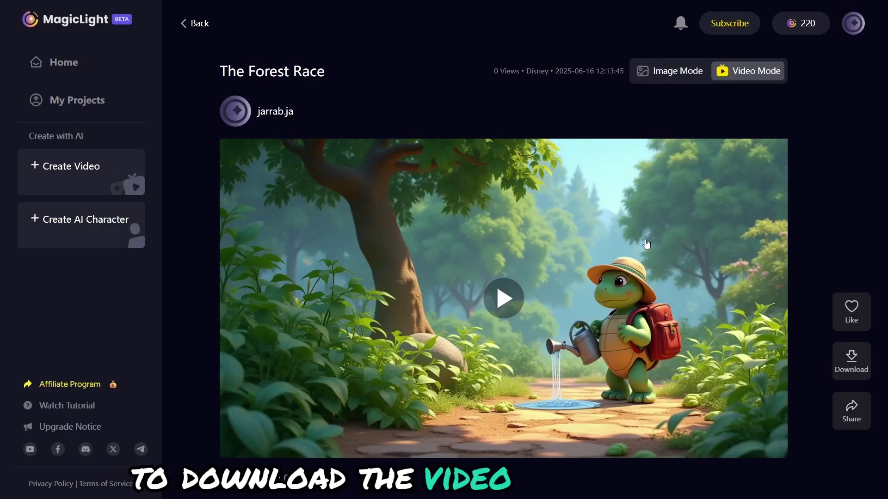
Download all 16 storyboard images in Image Mode and open The Forest Race folder.
left_click(691, 72)
scroll(667, 193, "down", 5)
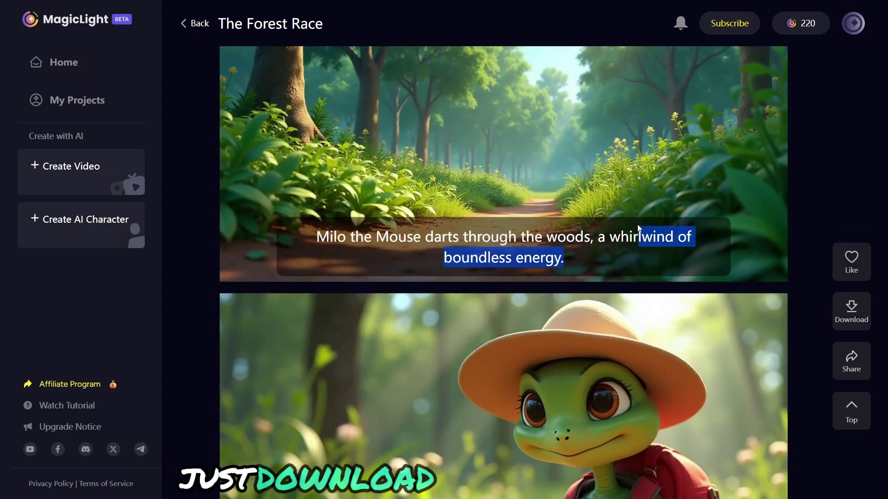
scroll(706, 181, "up", 4)
scroll(706, 180, "up", 4)
left_click(863, 366)
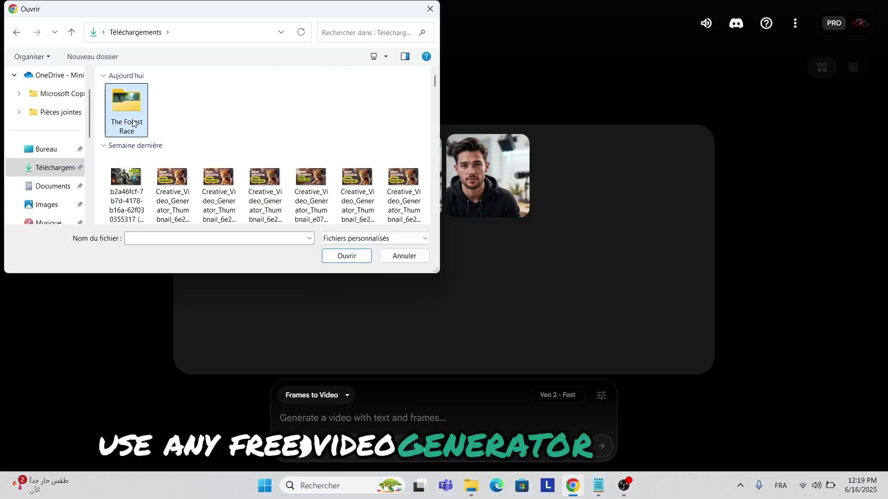
double_click(125, 111)
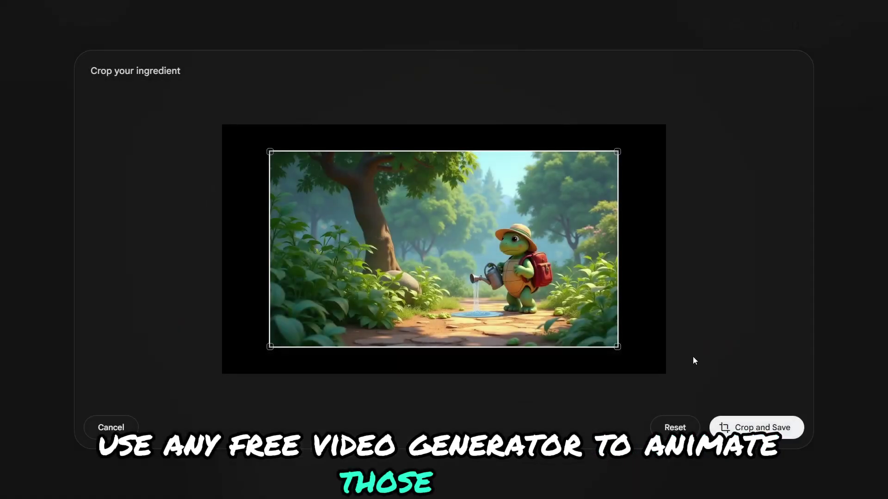
Upload the cropped turtle image and generate Veo clips from the Disney-style watering prompt.
left_click(725, 426)
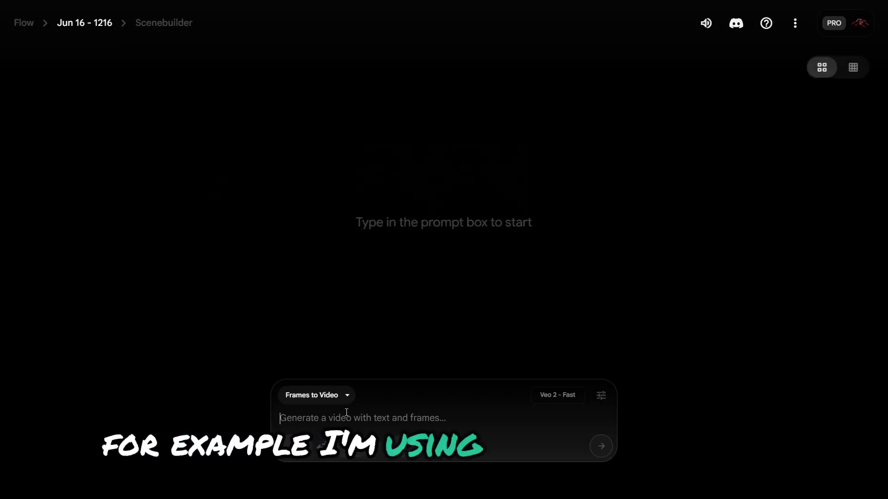
key("ctrl+v")
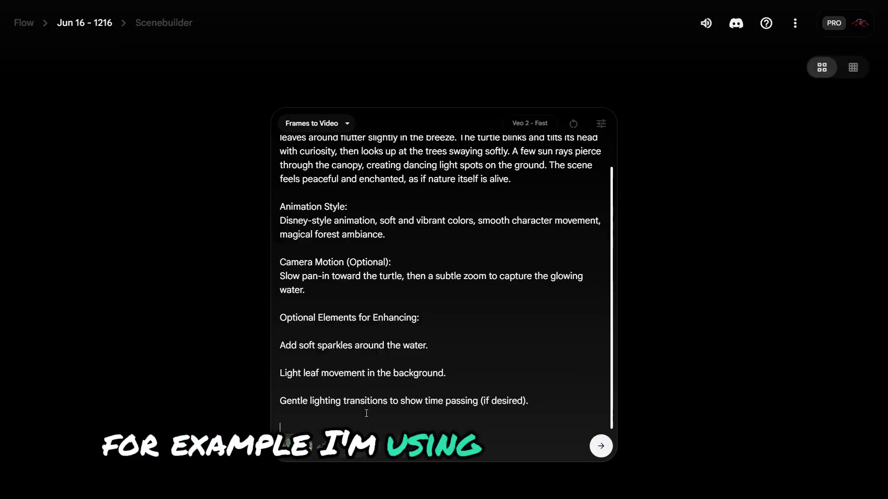
left_click(601, 447)
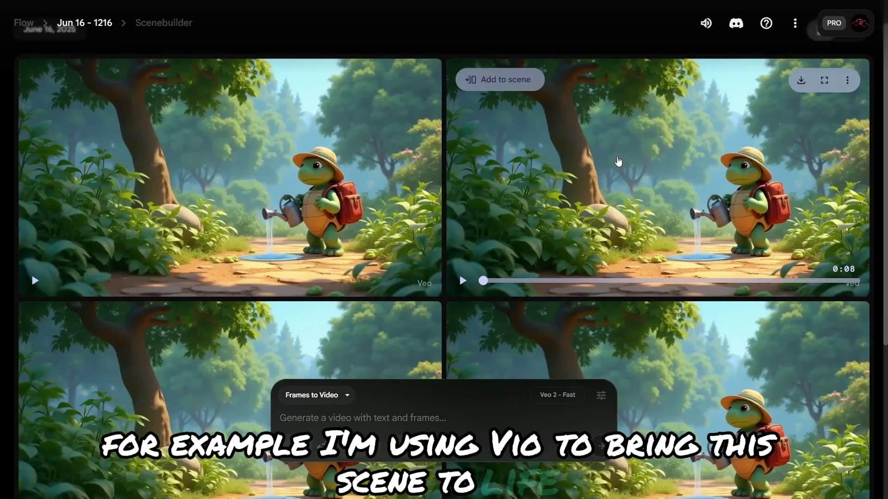
scroll(461, 260, "down", 1)
scroll(462, 287, "down", 2)
scroll(462, 307, "down", 1)
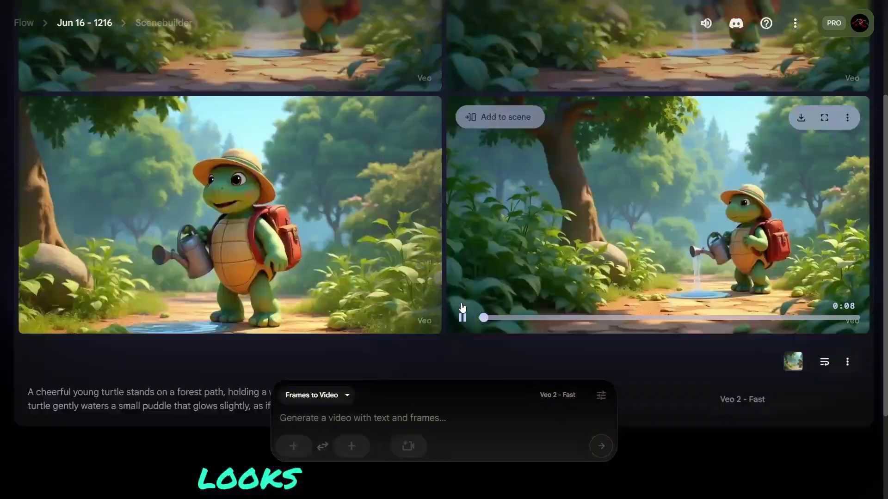